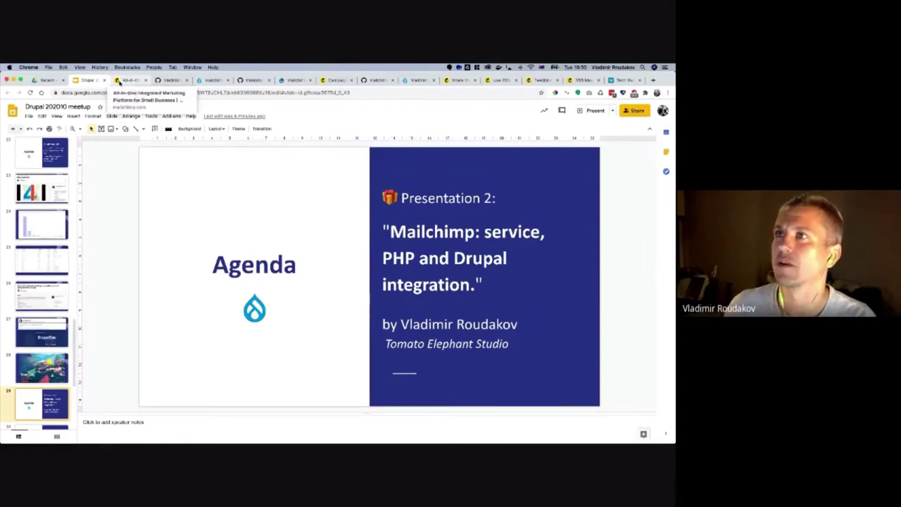
Switch to the Mailchimp website, open the account's Audience dashboard and review its recent growth and tags.
left_click(119, 81)
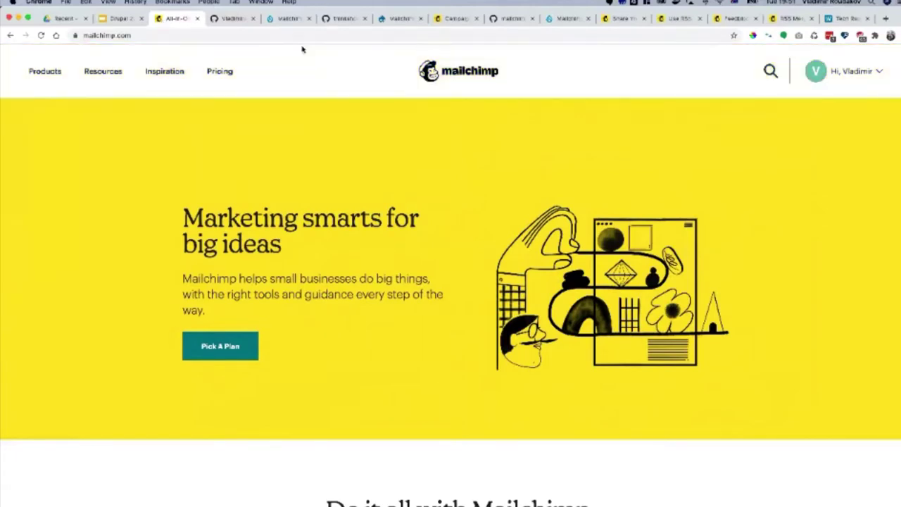
left_click(875, 72)
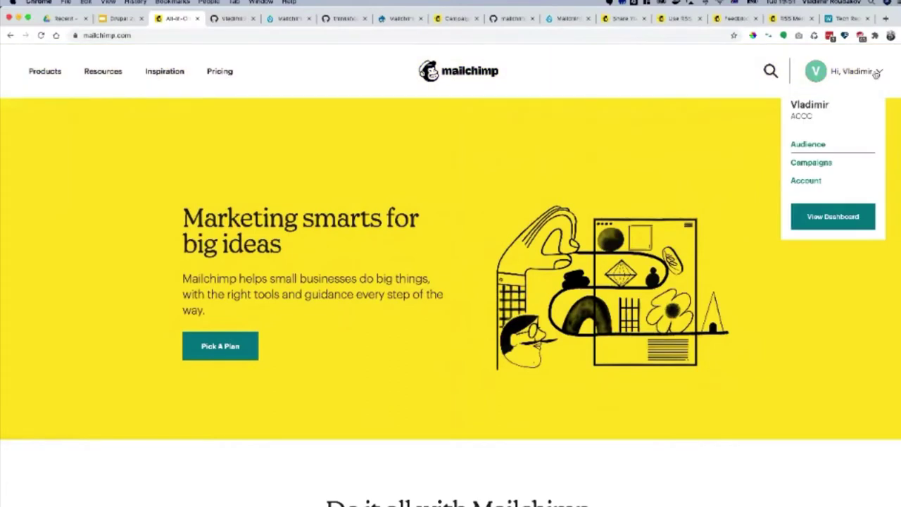
left_click(809, 145)
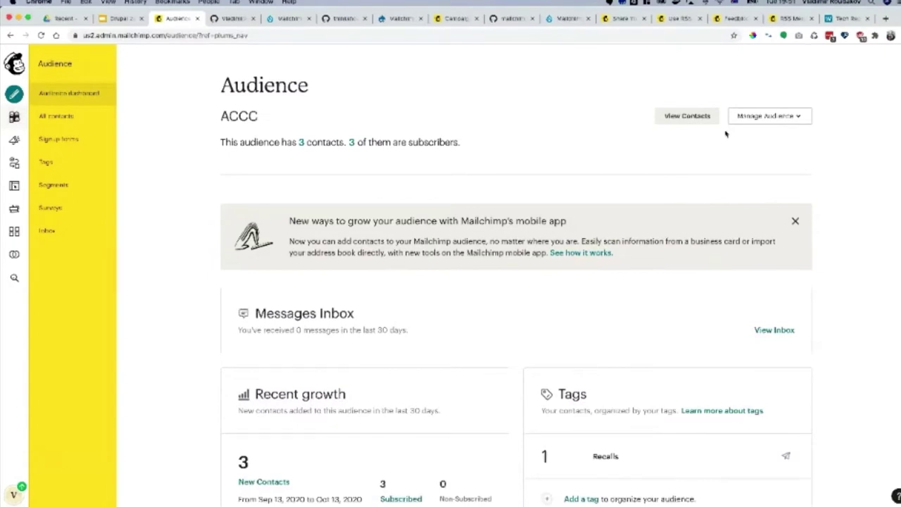
scroll(422, 296, "down", 3)
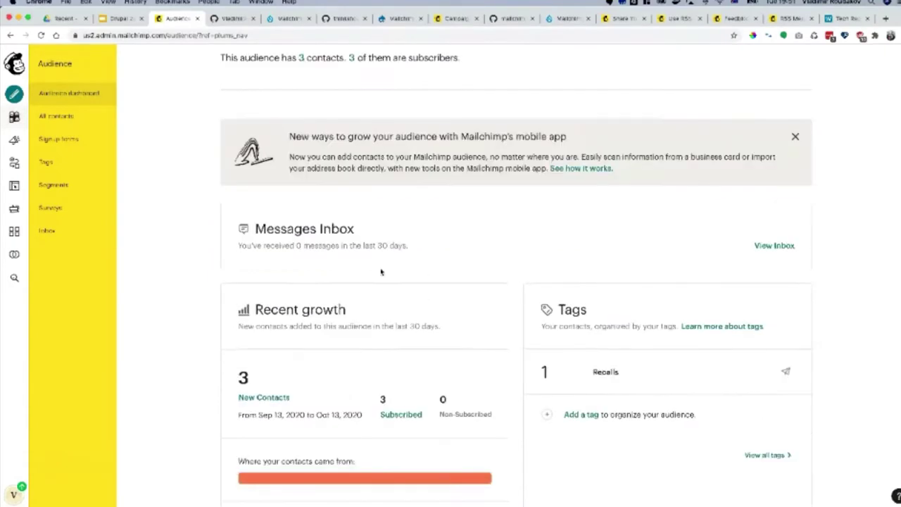
scroll(233, 317, "down", 1)
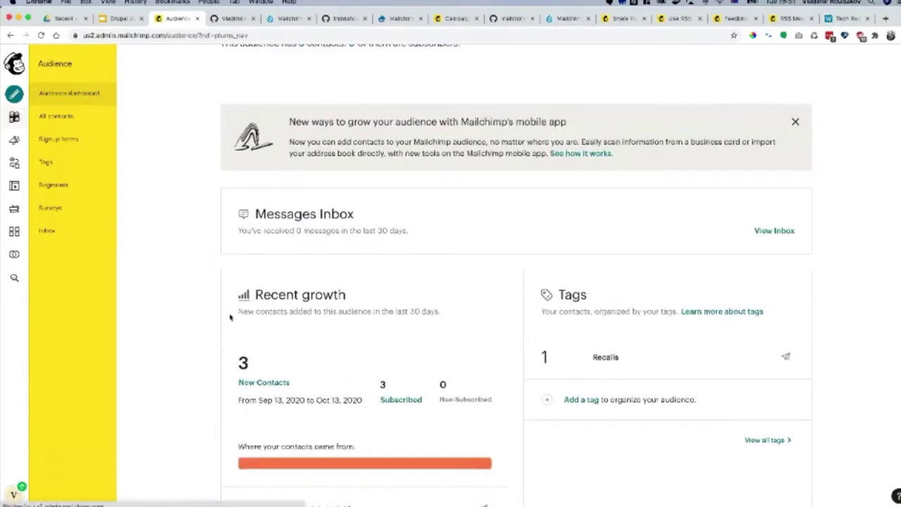
List the audience's new contacts with the available contact management options, and open the Campaigns section.
left_click(266, 382)
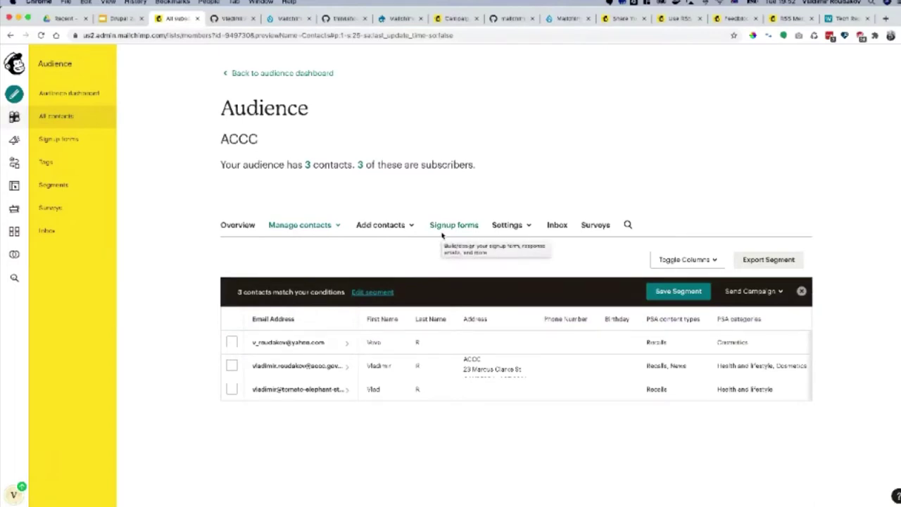
left_click(338, 226)
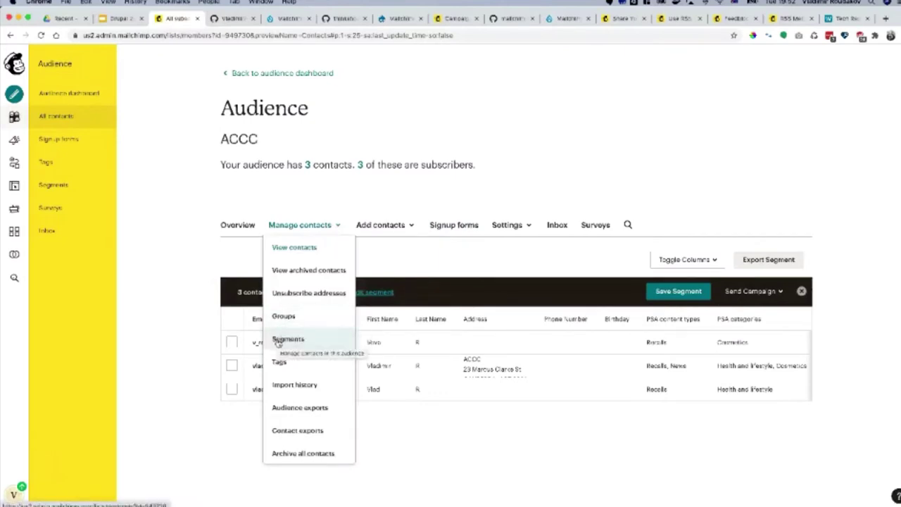
left_click(179, 329)
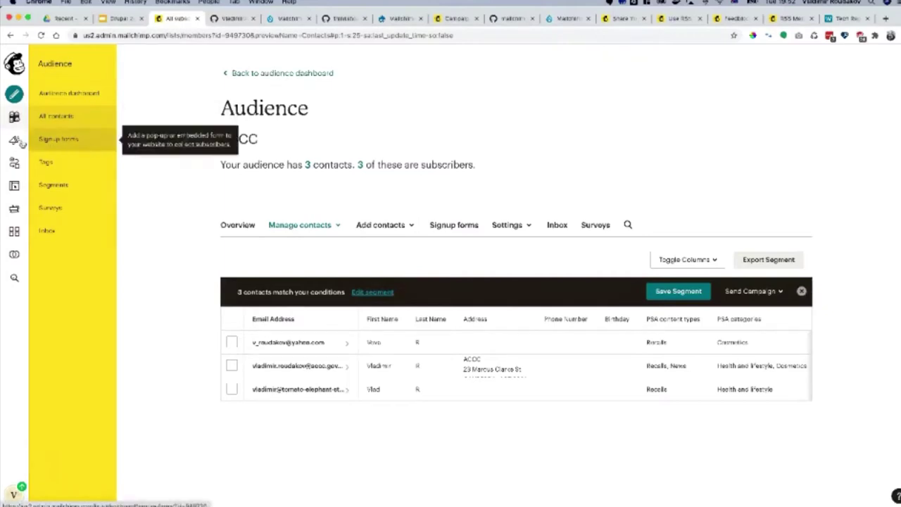
left_click(14, 141)
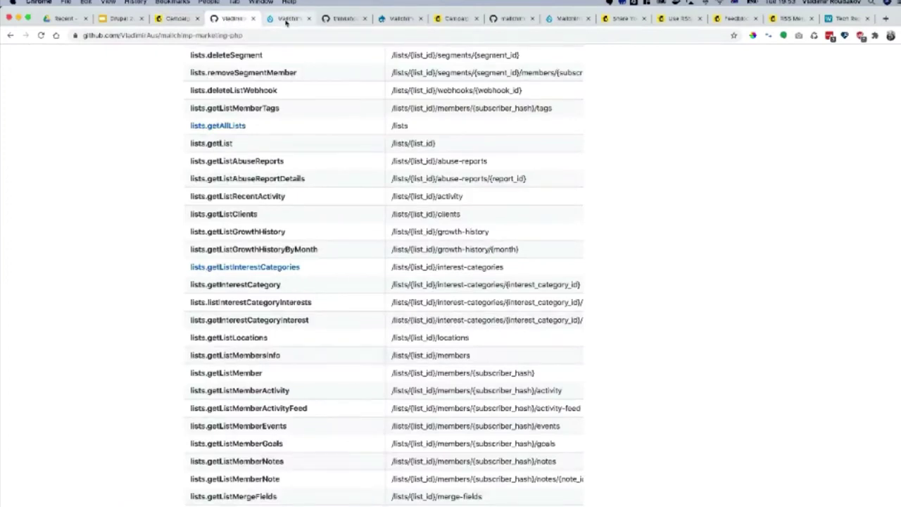
Examine the Mailchimp module's drupal.org project page, covering its description, submodules and related modules.
left_click(286, 20)
mouse_move(293, 73)
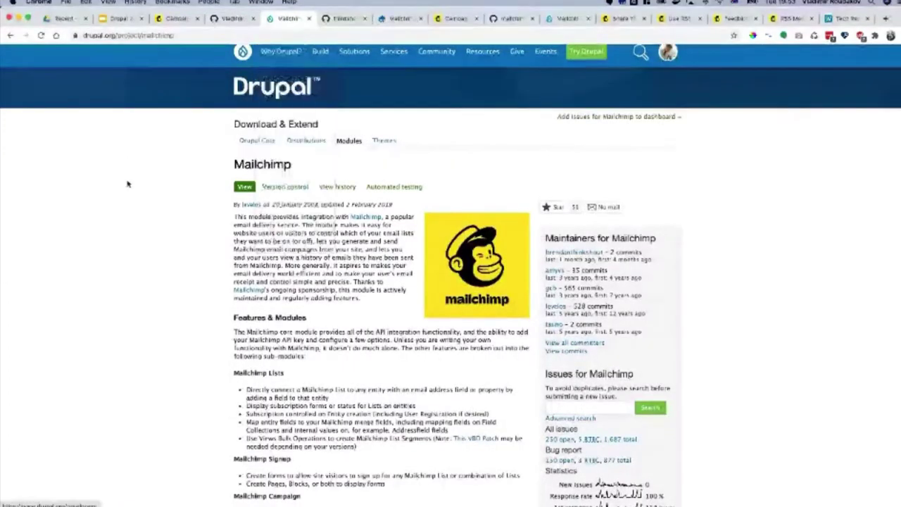
scroll(140, 335, "down", 2)
scroll(141, 334, "down", 2)
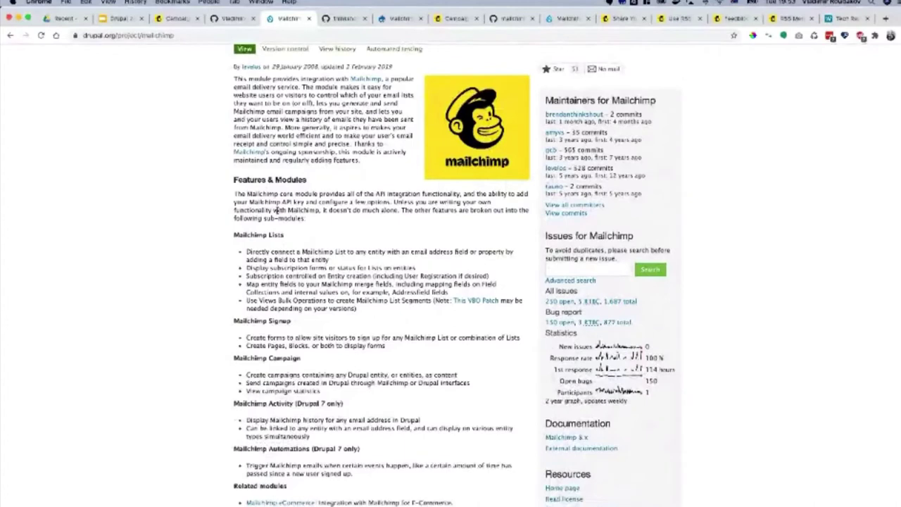
left_click_drag(276, 211, 230, 235)
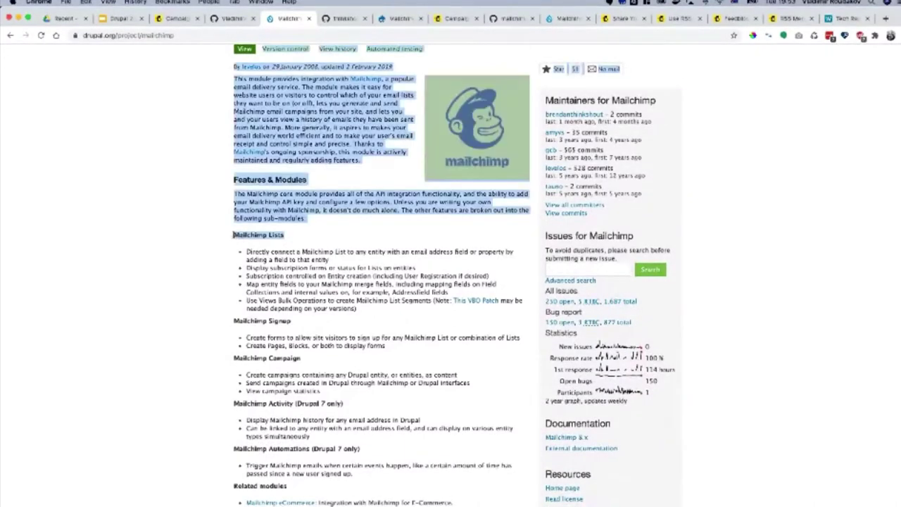
left_click(260, 315)
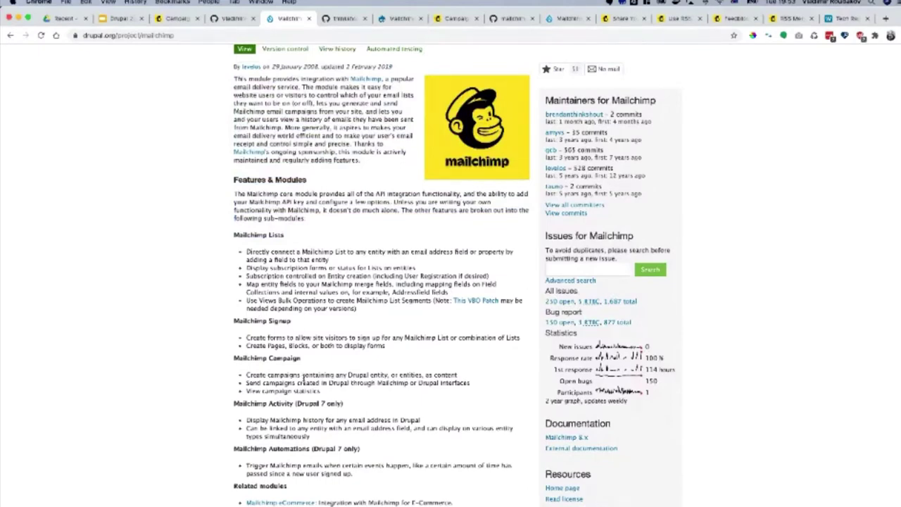
scroll(303, 377, "down", 3)
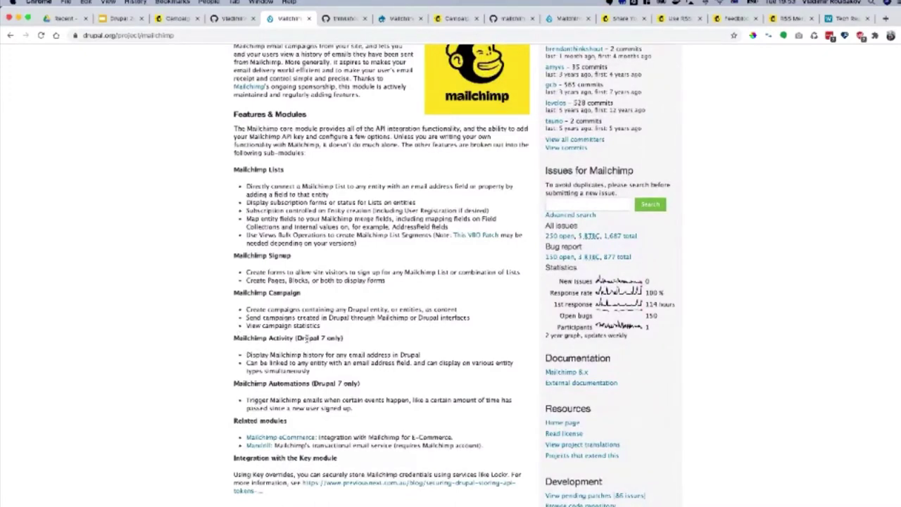
scroll(305, 359, "up", 1)
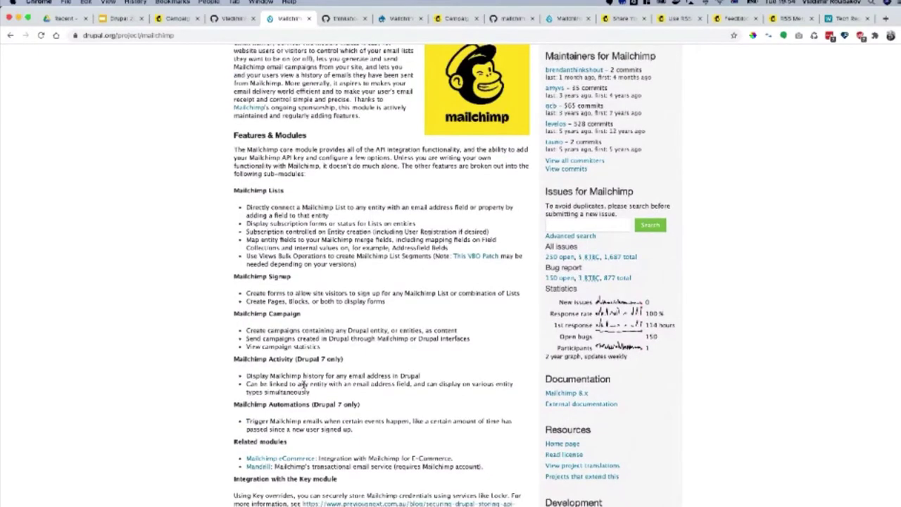
scroll(304, 384, "down", 1)
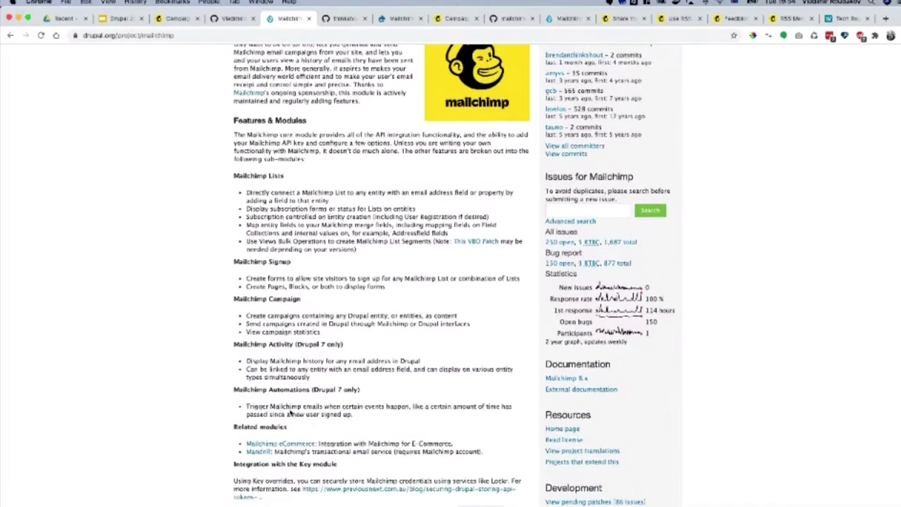
left_click(259, 452)
scroll(257, 452, "up", 4)
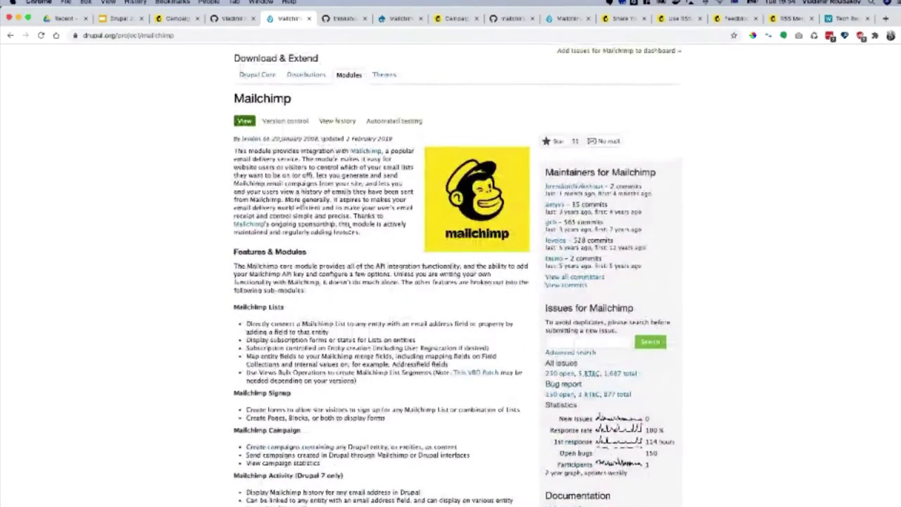
Check the latest release information of the thinkshout/mailchimp-api-php repository on GitHub.
left_click(339, 19)
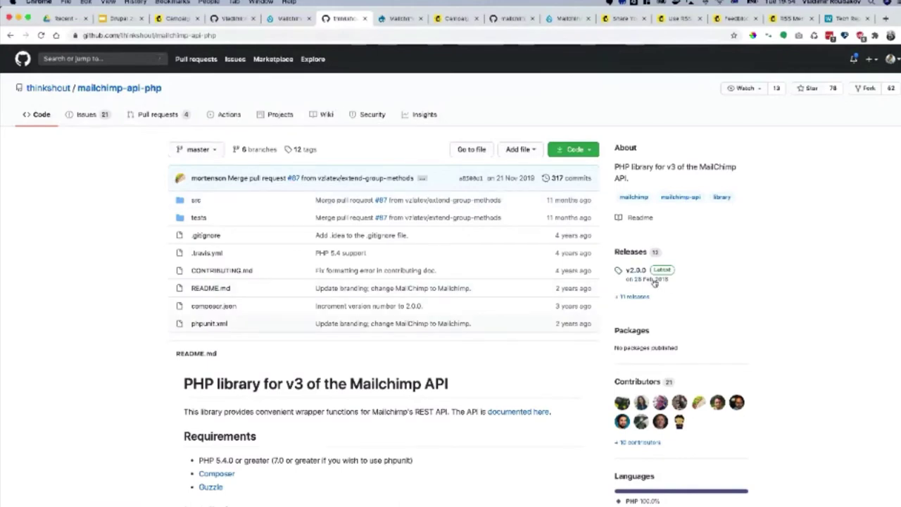
mouse_move(656, 284)
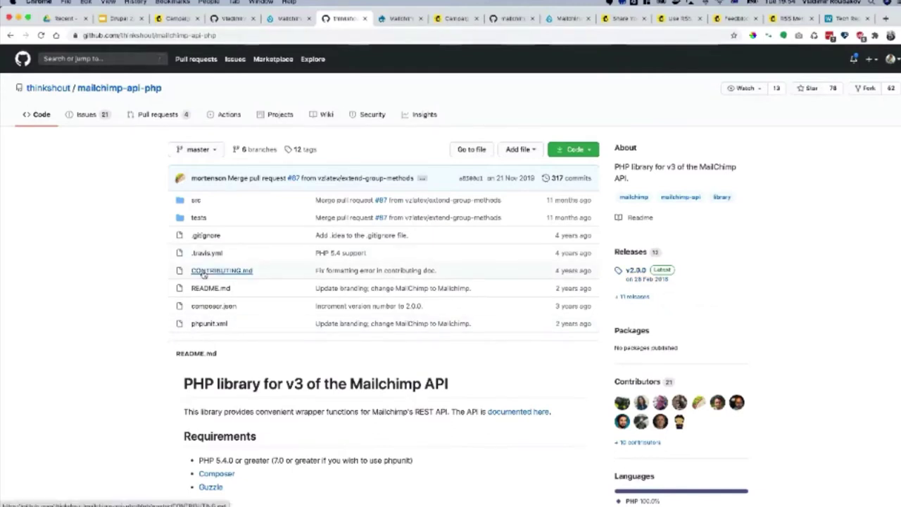
Switch to the local Drupal site's Mailchimp Campaigns page and open the form for adding a campaign.
left_click(397, 18)
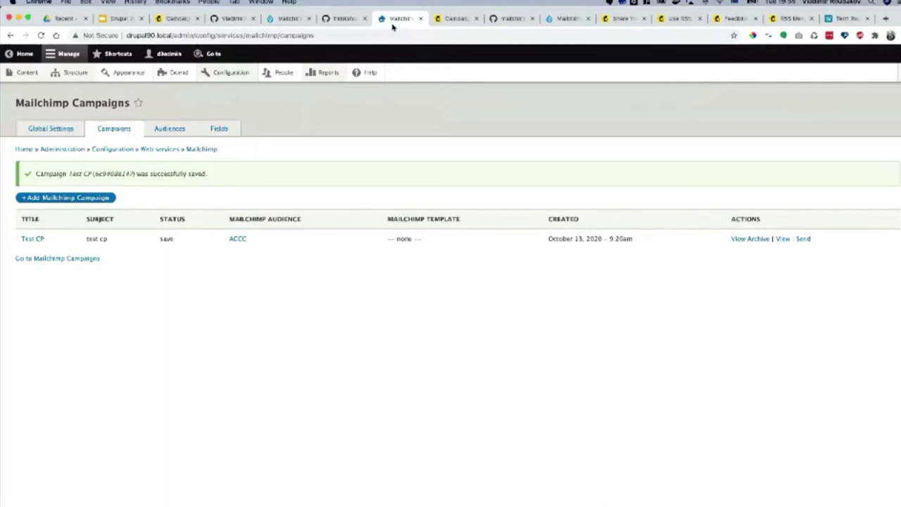
left_click(85, 200)
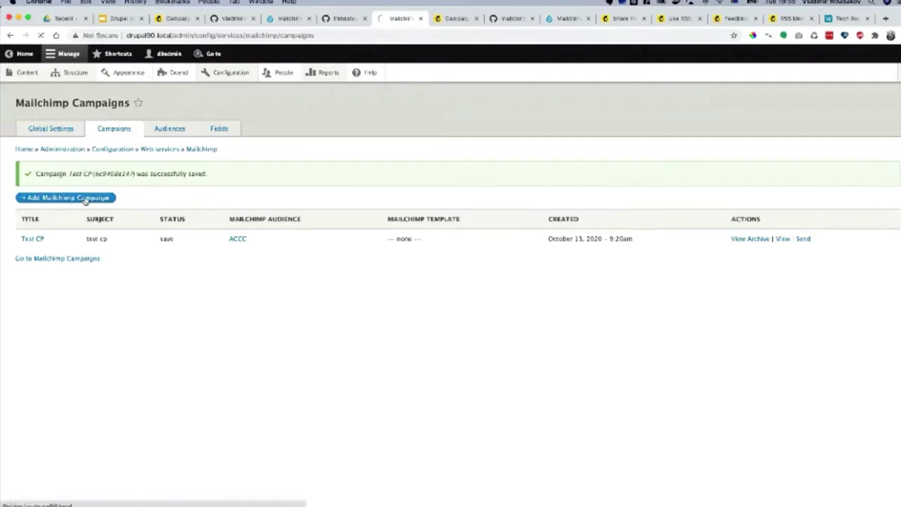
mouse_move(231, 73)
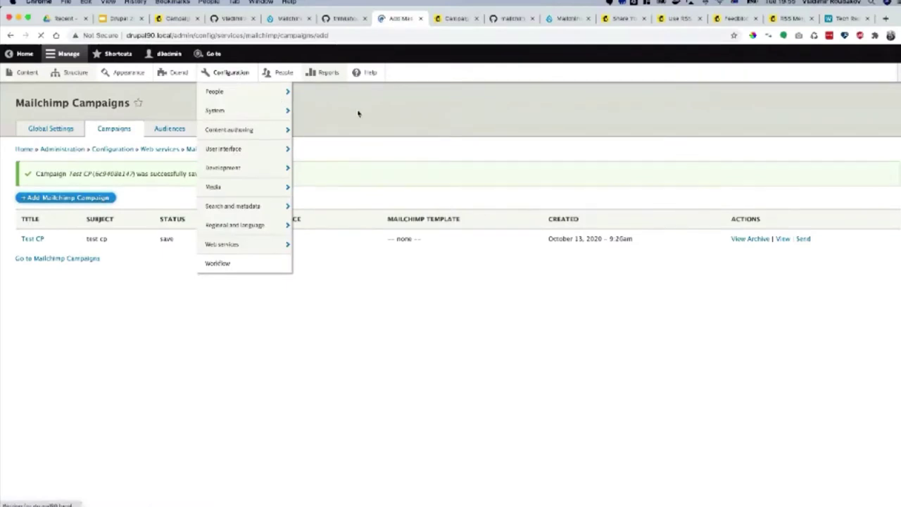
Open Drupal's Extend page in a separate tab, return the campaign form to the Mailchimp settings, and filter the modules by "mailchimp".
left_click(179, 73, "super")
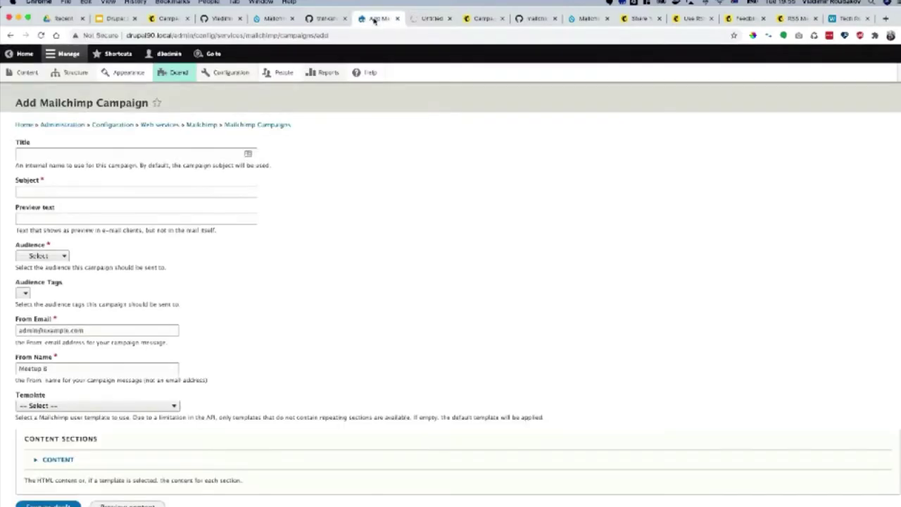
left_click(199, 125)
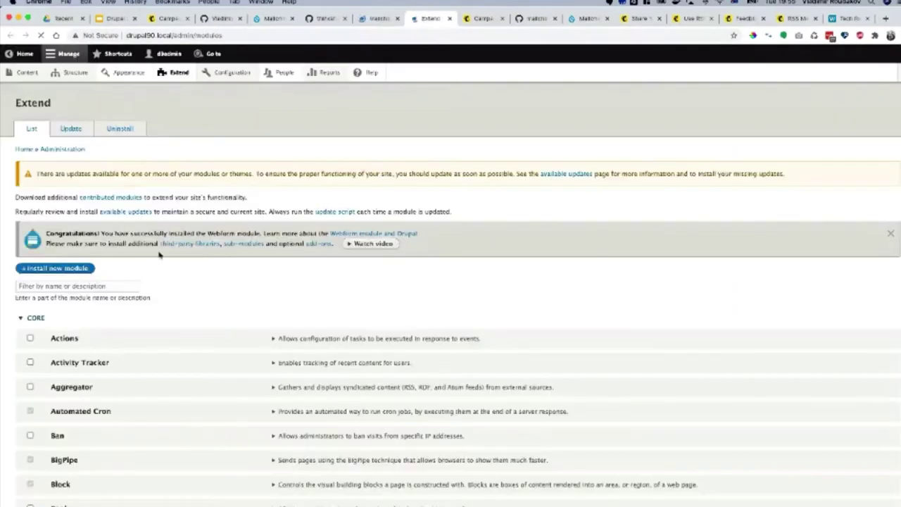
left_click(105, 286)
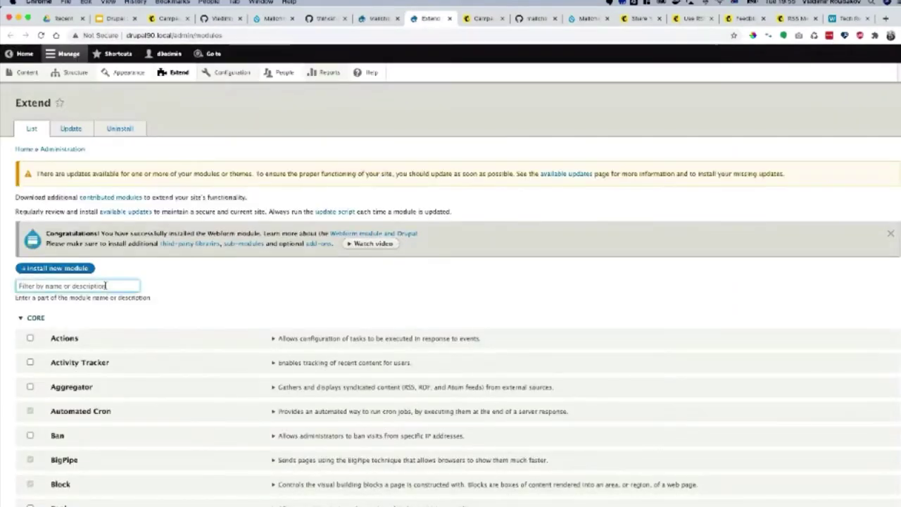
type("mailchimp")
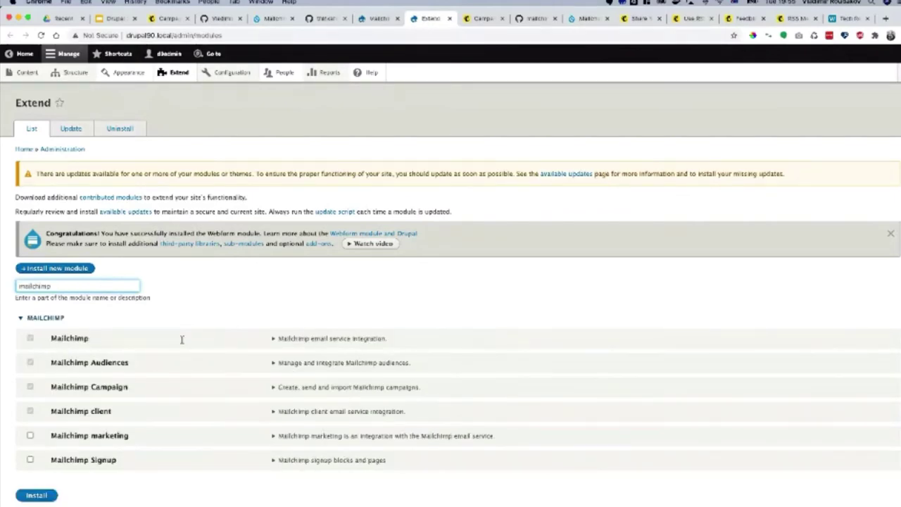
scroll(181, 341, "down", 1)
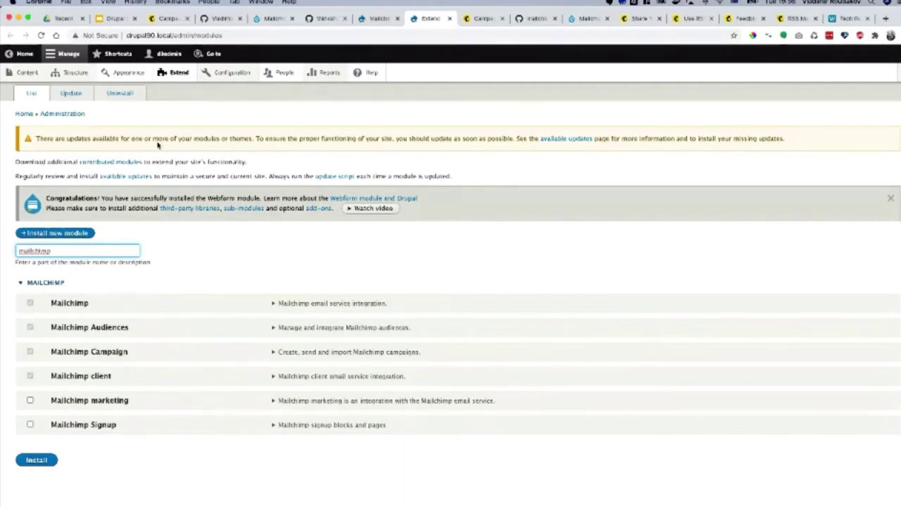
Go from the Mailchimp Global Settings to the Drupal campaign list, rechecking the Mailchimp modules on the Extend page.
mouse_move(229, 74)
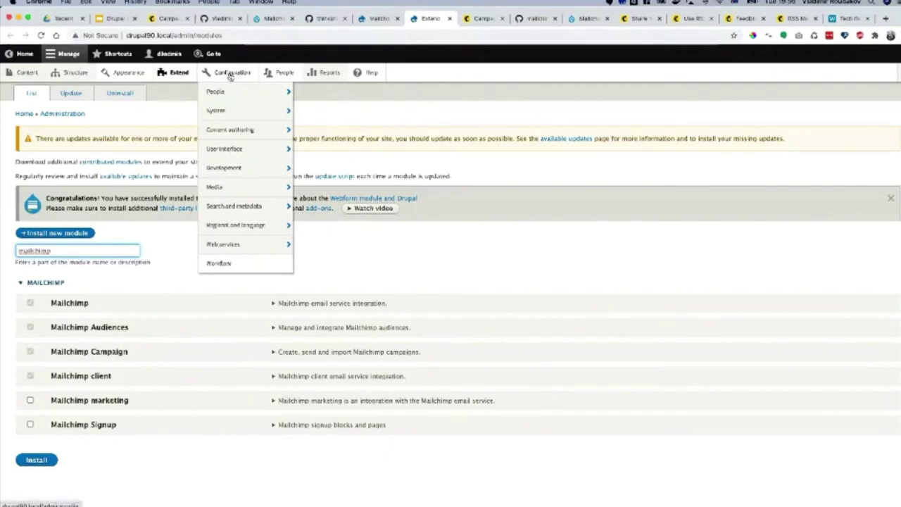
left_click(369, 19)
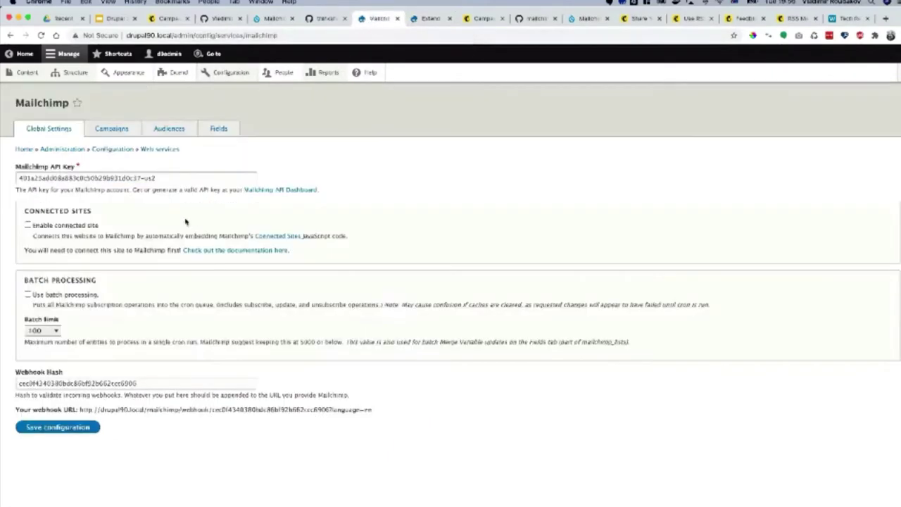
left_click(119, 128)
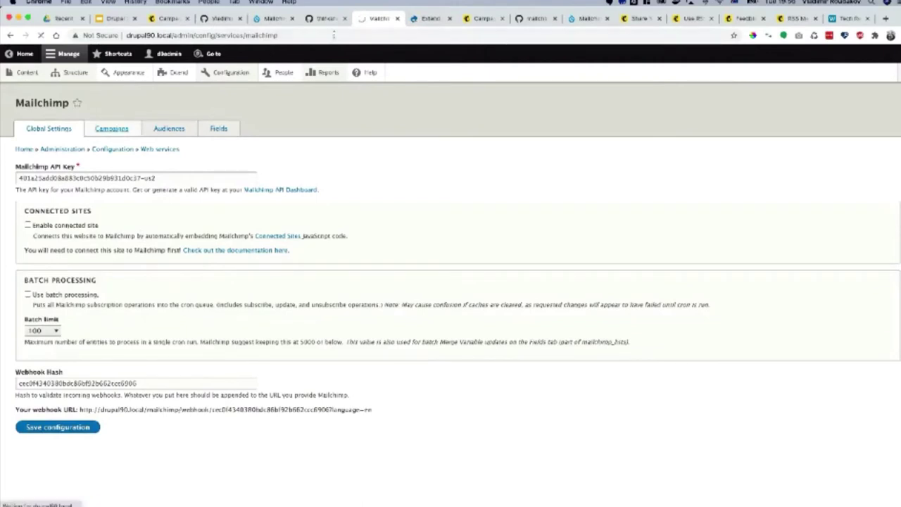
left_click(419, 21)
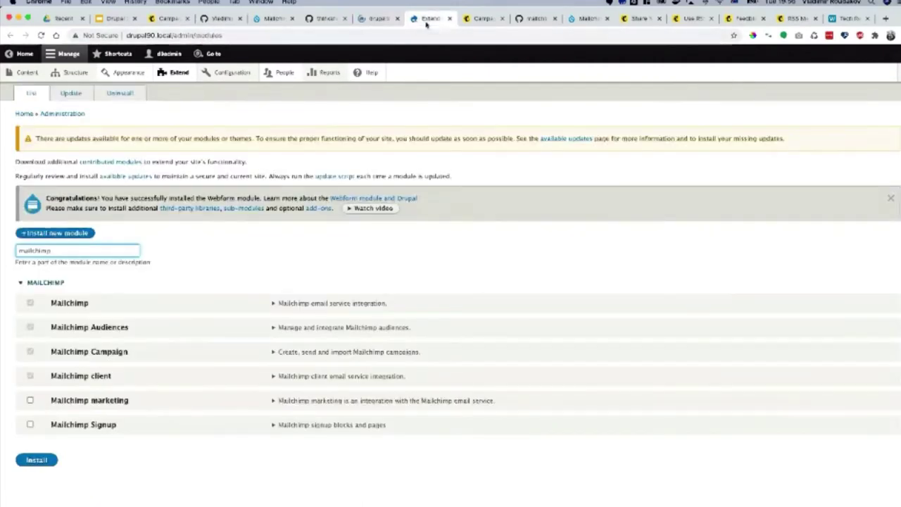
left_click(375, 19)
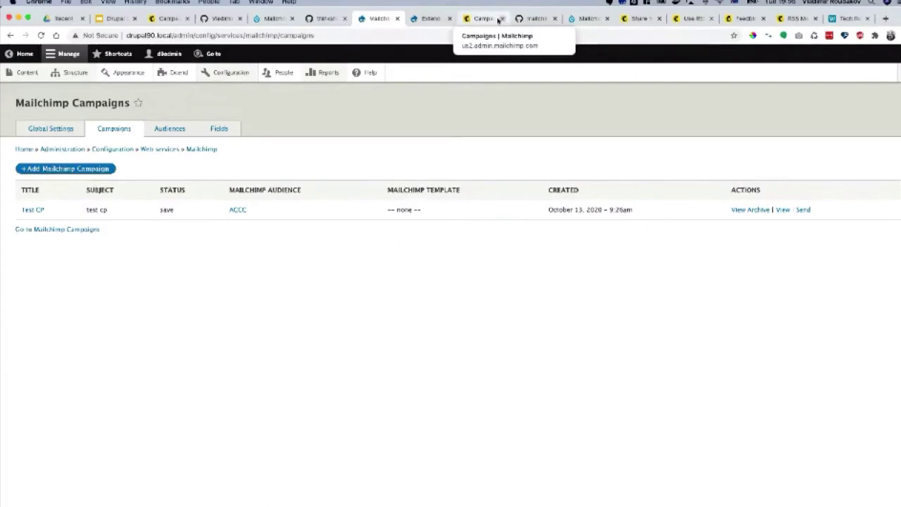
Switch to Mailchimp's Campaigns page and look through the ACCC audience's campaign list.
left_click(480, 19)
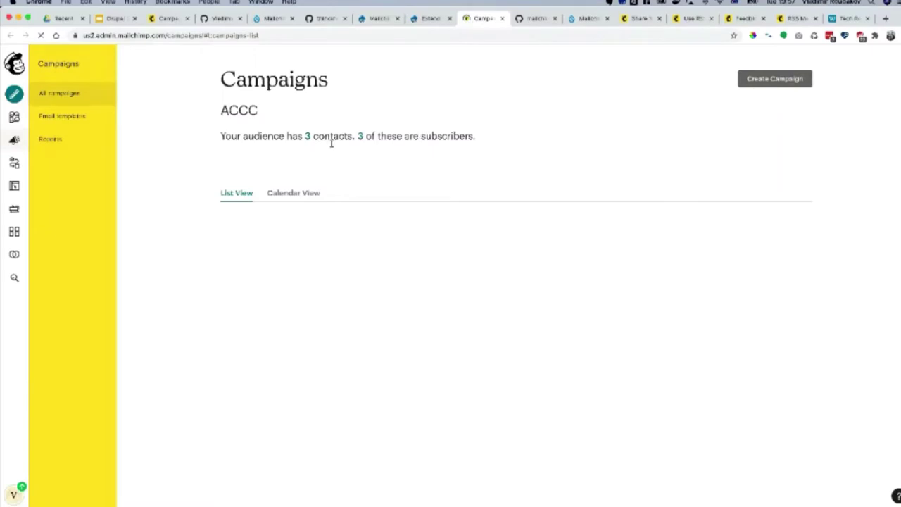
scroll(317, 247, "down", 1)
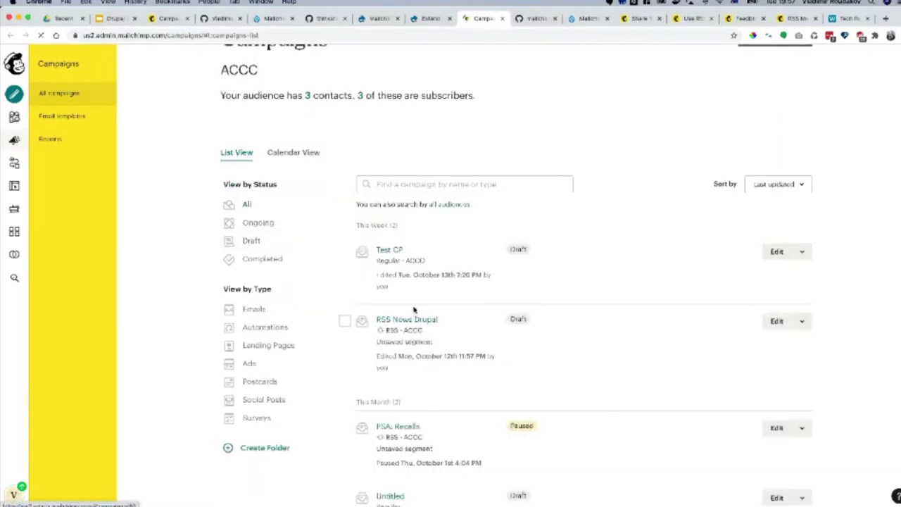
scroll(413, 309, "down", 2)
scroll(414, 309, "down", 1)
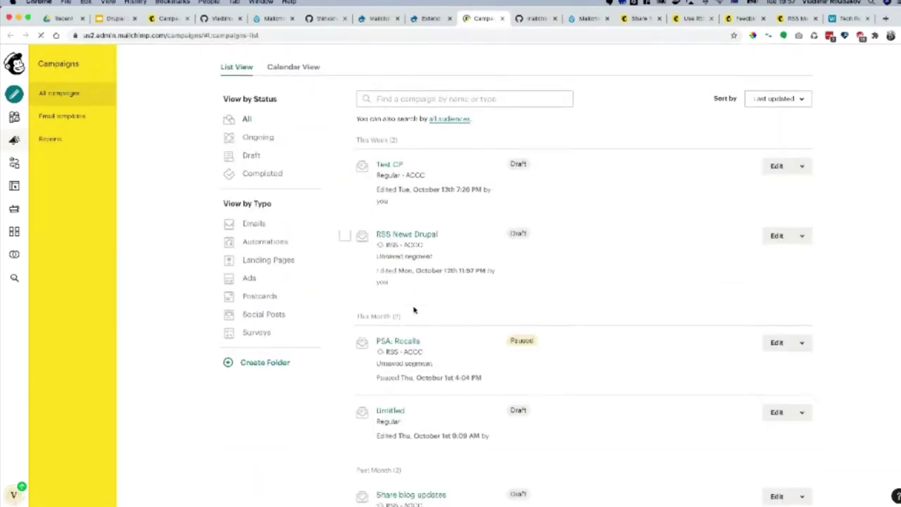
Return to the Drupal site's Mailchimp Campaigns page and open a blank form for adding a campaign.
left_click(427, 19)
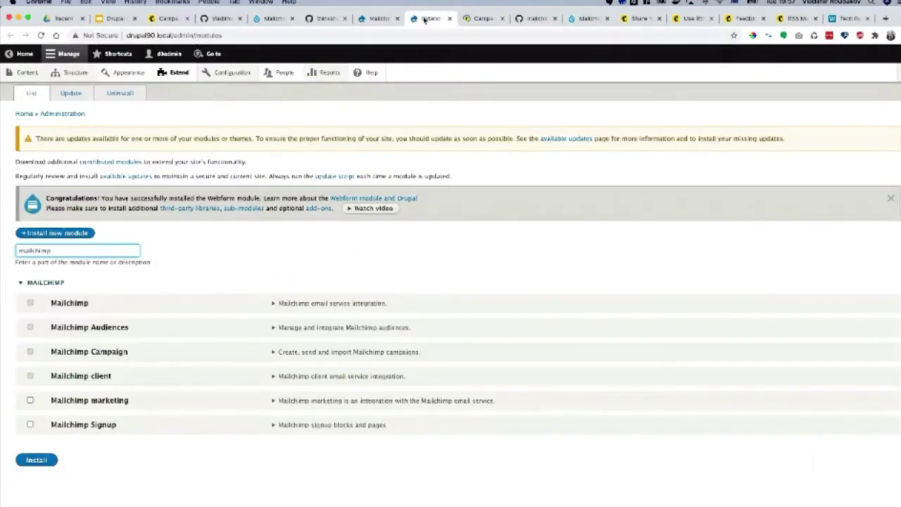
left_click(375, 20)
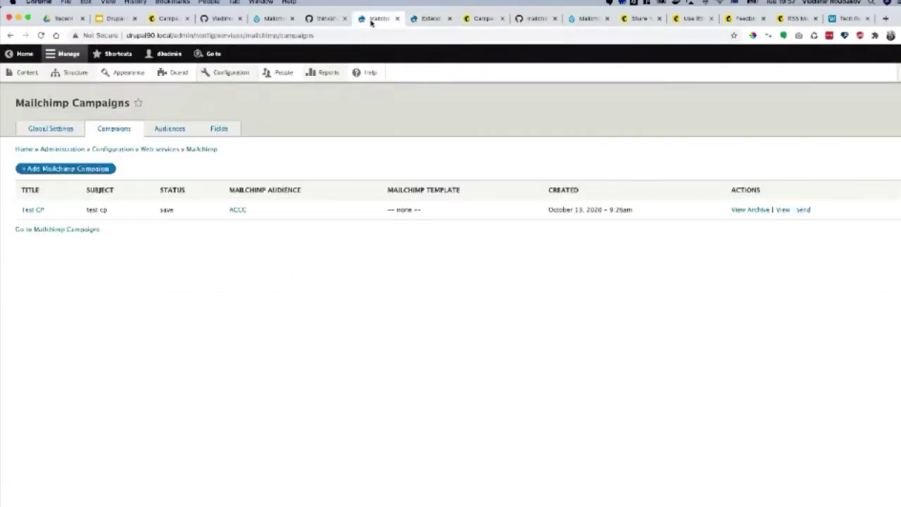
left_click(76, 169)
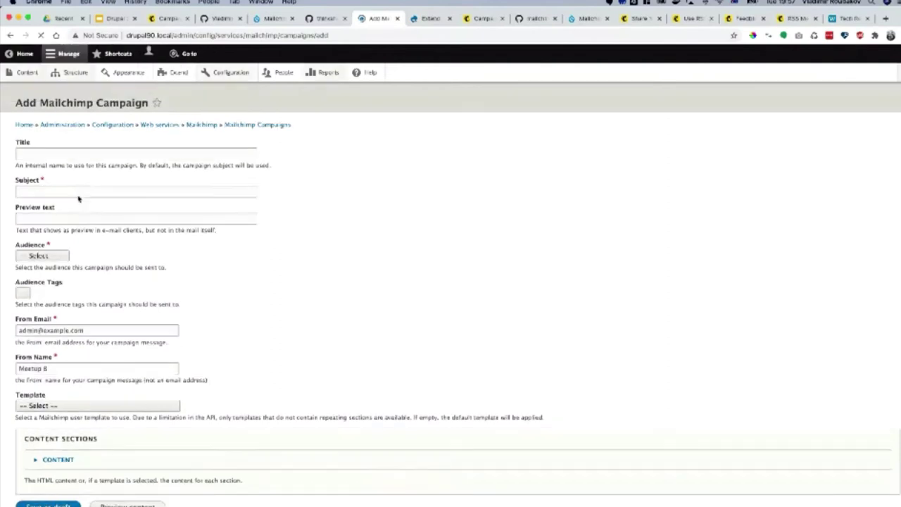
Enter "Brisbane Meetup Email Oct 2020" as both the title and the subject of the new campaign.
left_click(67, 154)
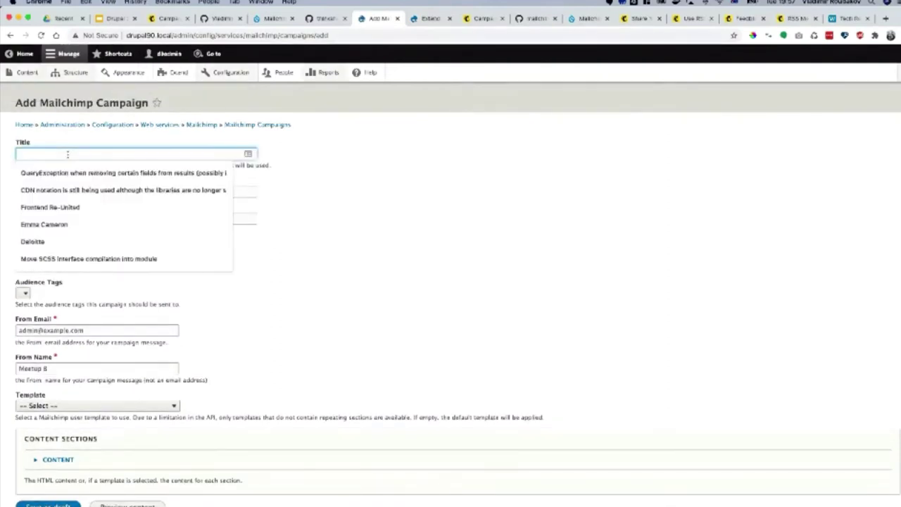
type("Bri")
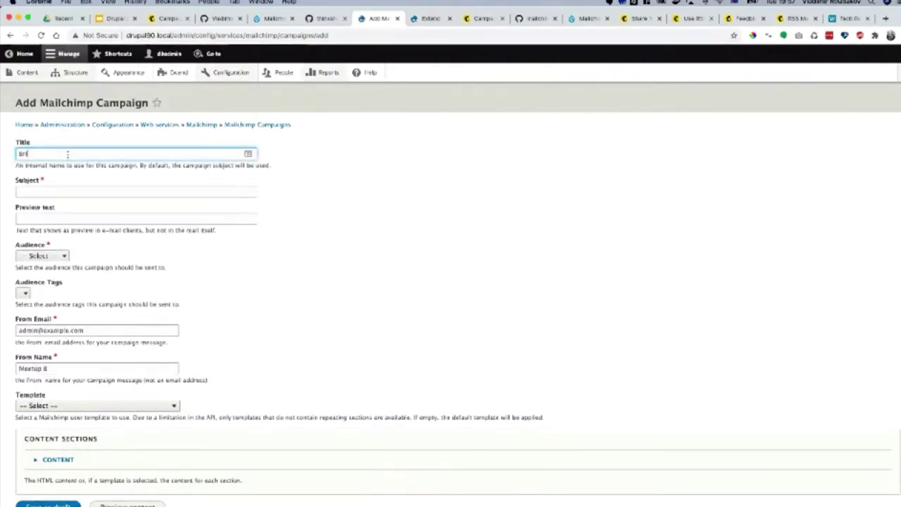
type("sbane Meetup Email")
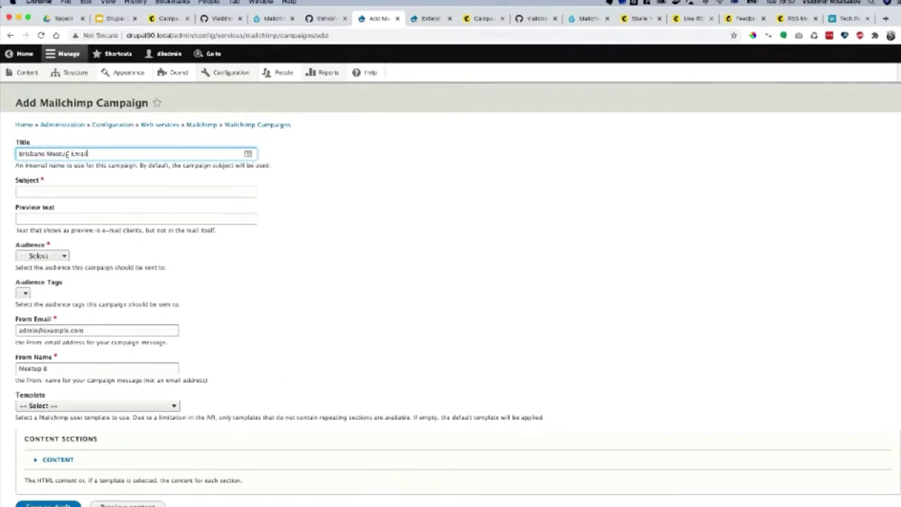
type(" Oct 2020")
key("super+a")
key("super+c")
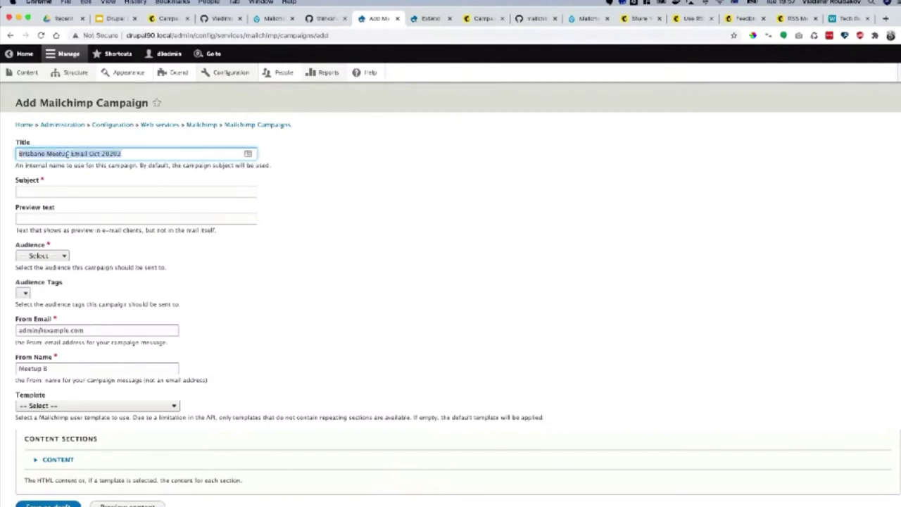
key("Right")
left_click(123, 190)
key("super+v")
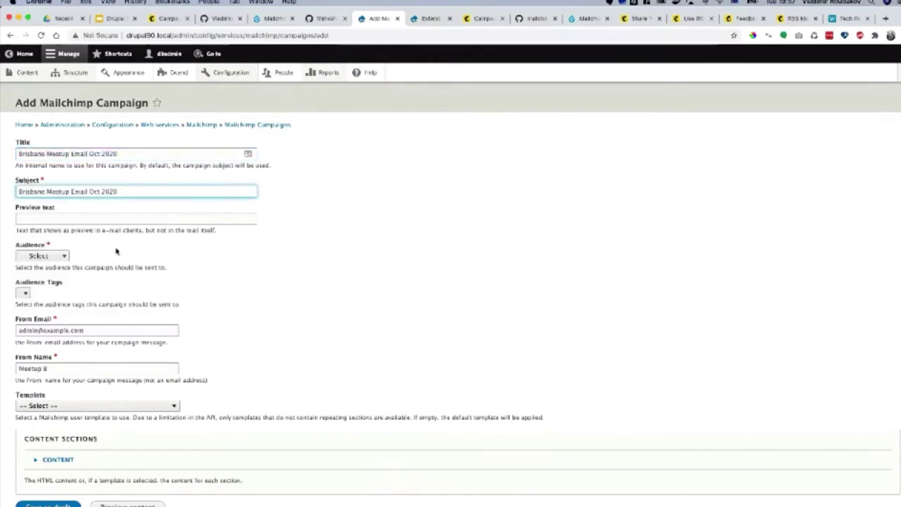
Set the campaign's audience to ACCC and target the entire list, keeping the default From Name and no template.
scroll(117, 252, "down", 1)
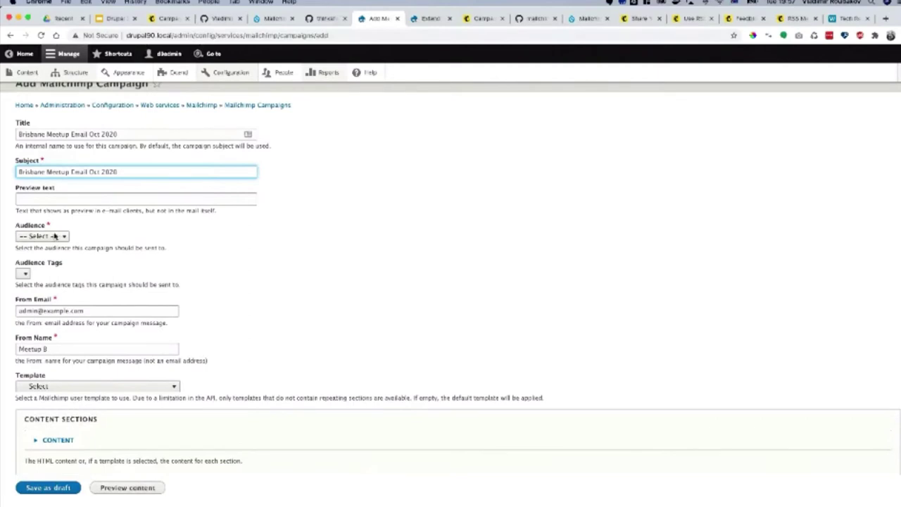
left_click(55, 236)
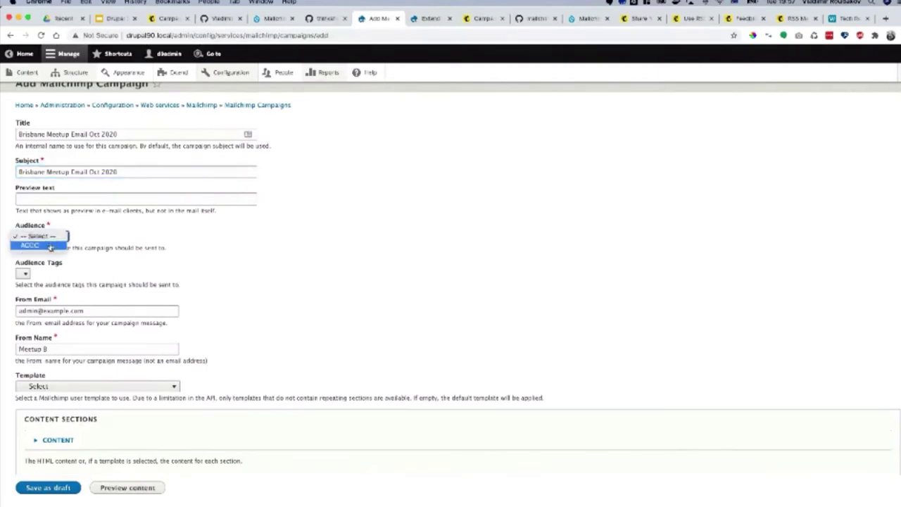
left_click(49, 245)
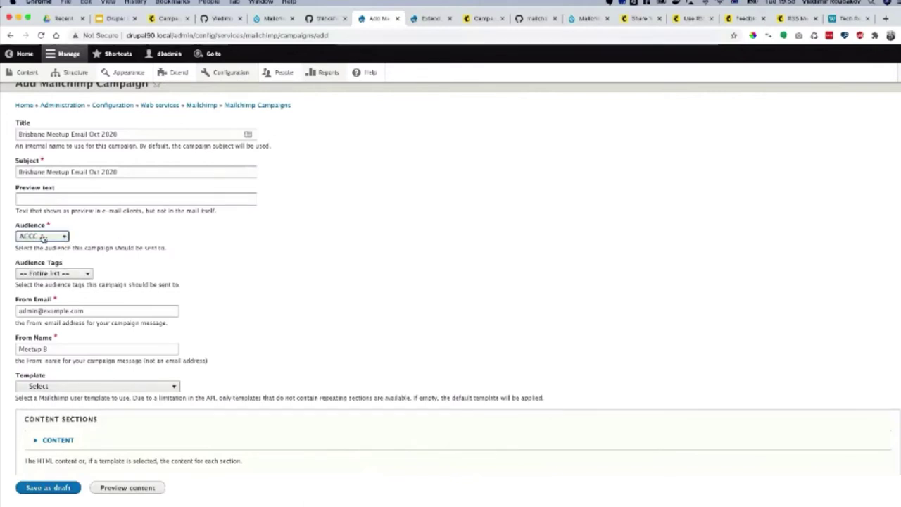
left_click(70, 275)
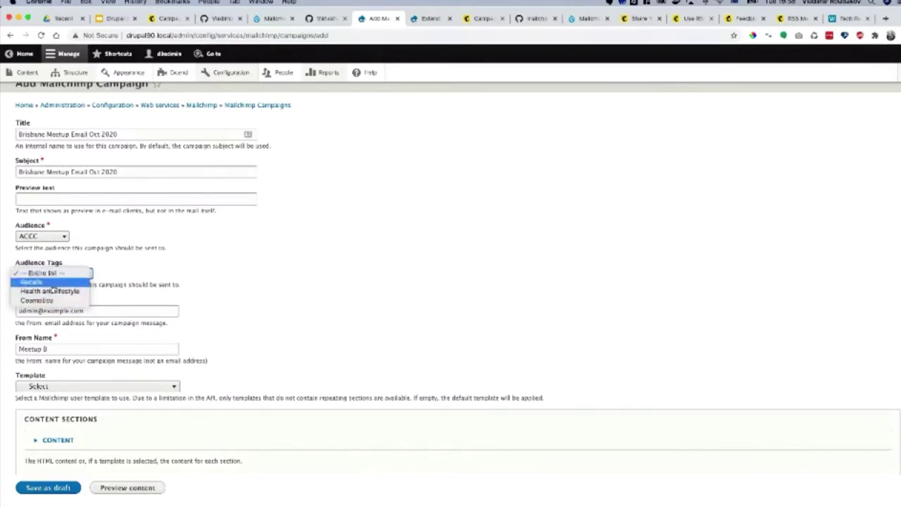
left_click(150, 267)
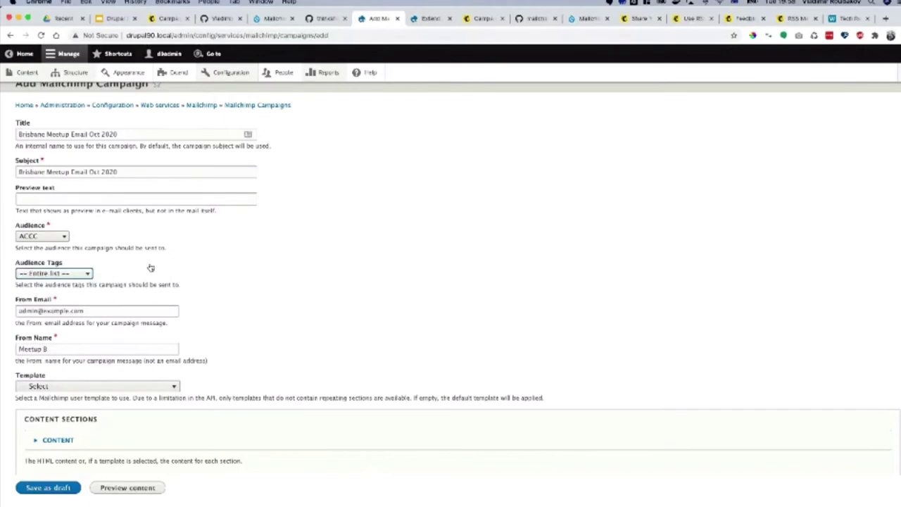
scroll(150, 267, "down", 1)
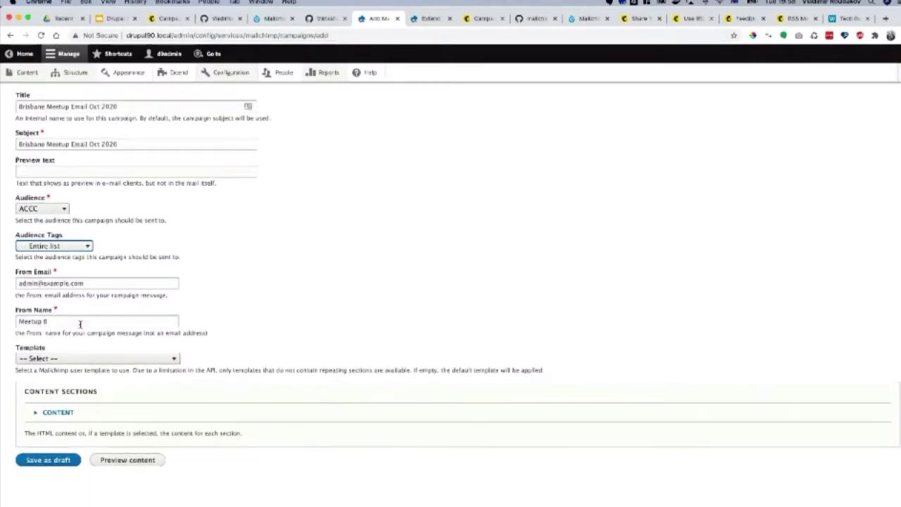
left_click(60, 320)
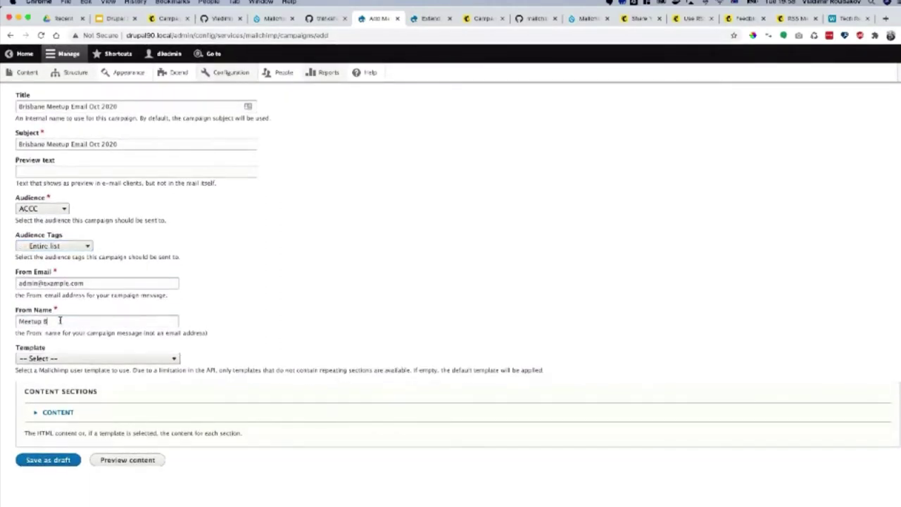
left_click(60, 359)
left_click(61, 359)
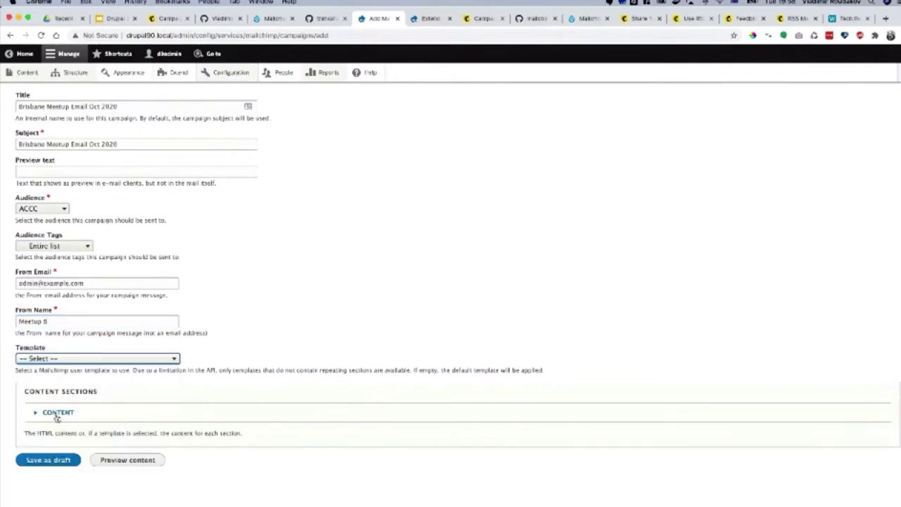
Enter "Example email content" as the campaign's content, preview it, and try to save the campaign as a draft.
left_click(57, 414)
scroll(60, 417, "down", 3)
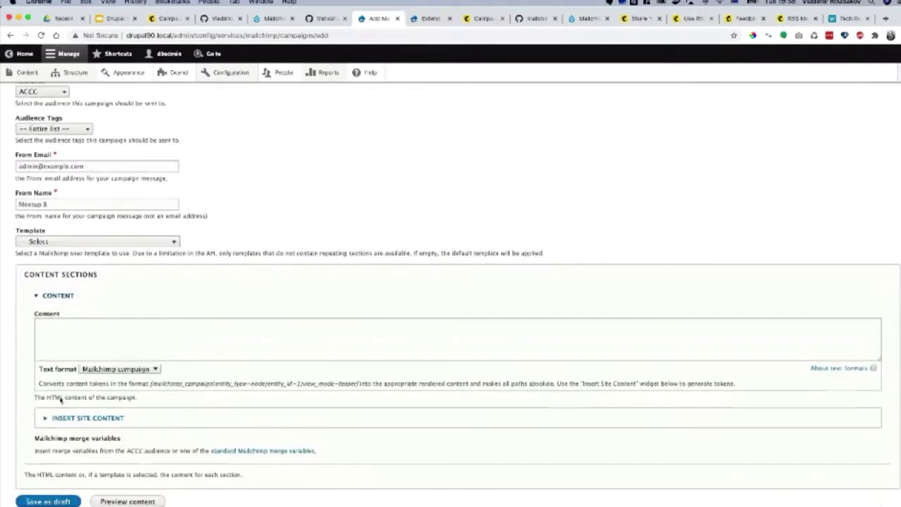
left_click(76, 325)
type("Examp")
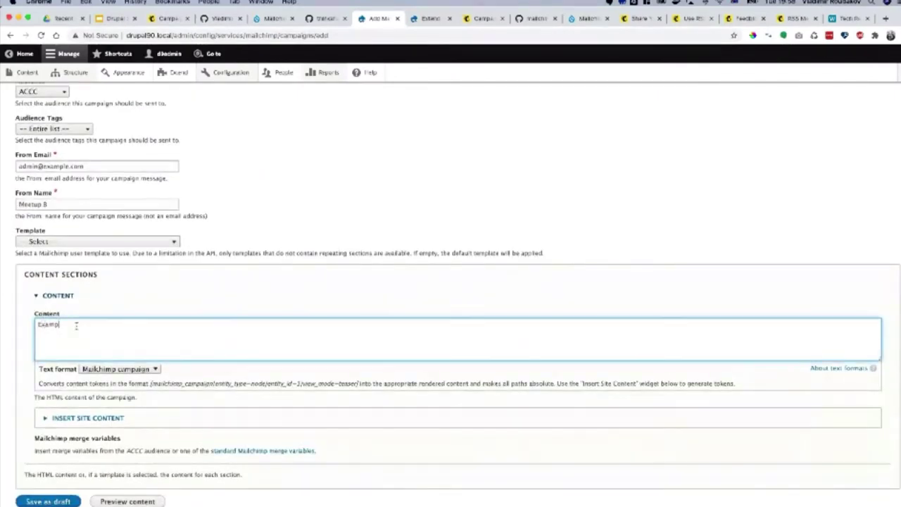
type("le email content")
scroll(181, 295, "down", 1)
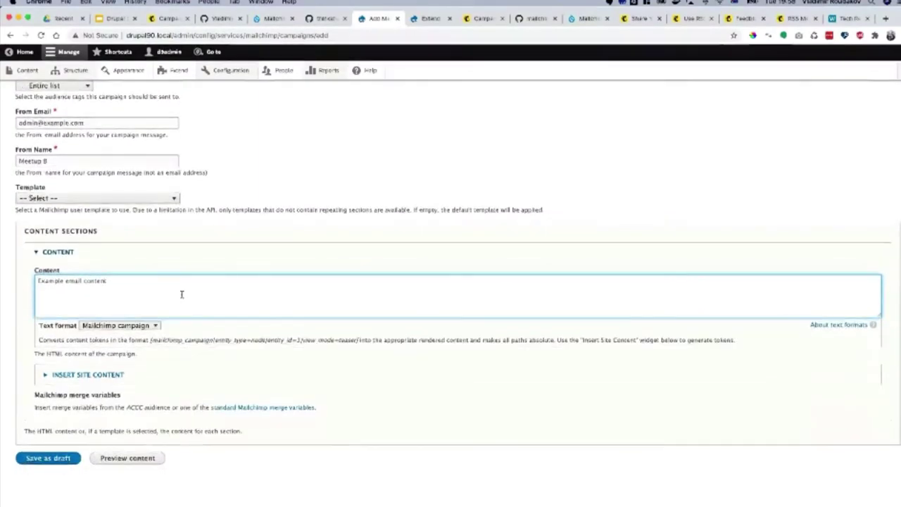
left_click(123, 461)
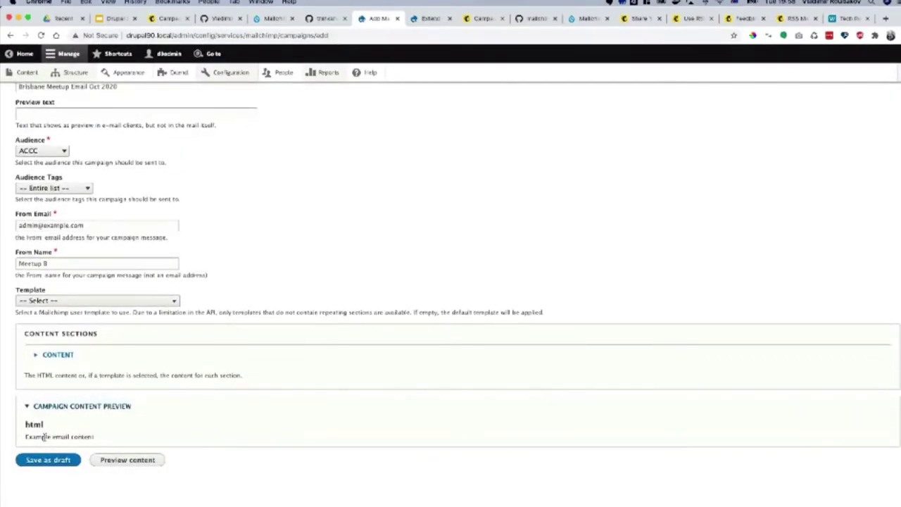
left_click(48, 462)
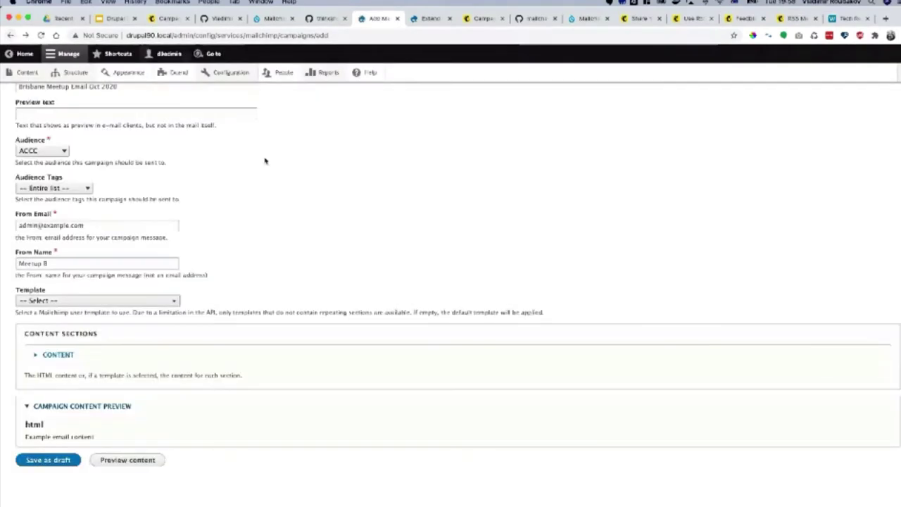
Replace the From Email with the presenter's own e-mail address and save the Brisbane Meetup campaign as a draft.
scroll(266, 178, "up", 3)
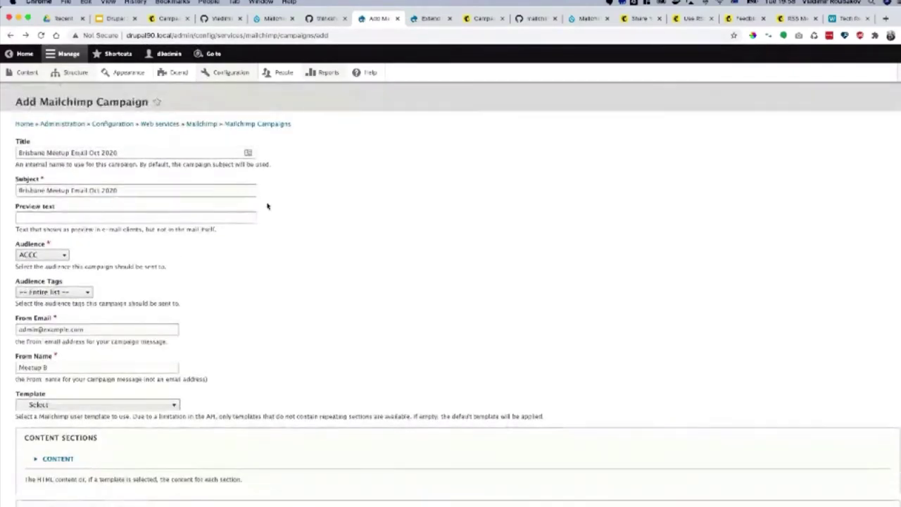
scroll(268, 206, "down", 1)
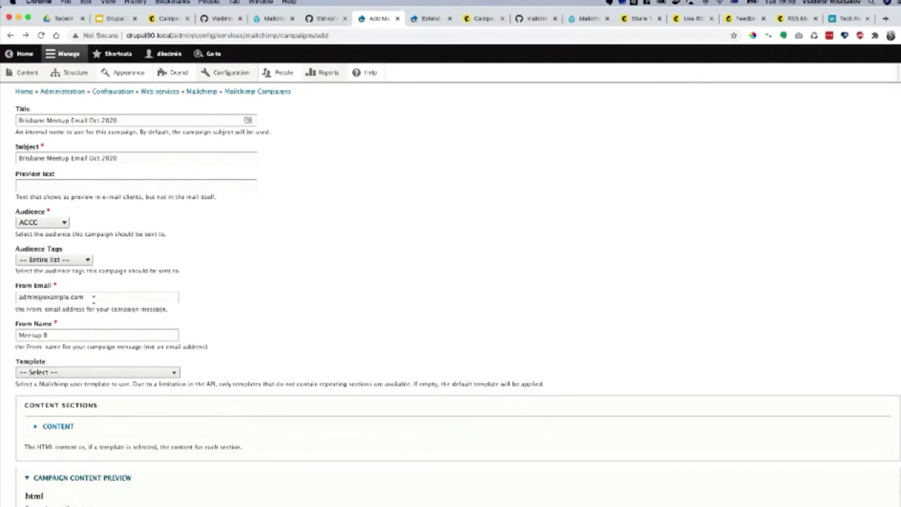
left_click_drag(93, 297, 8, 294)
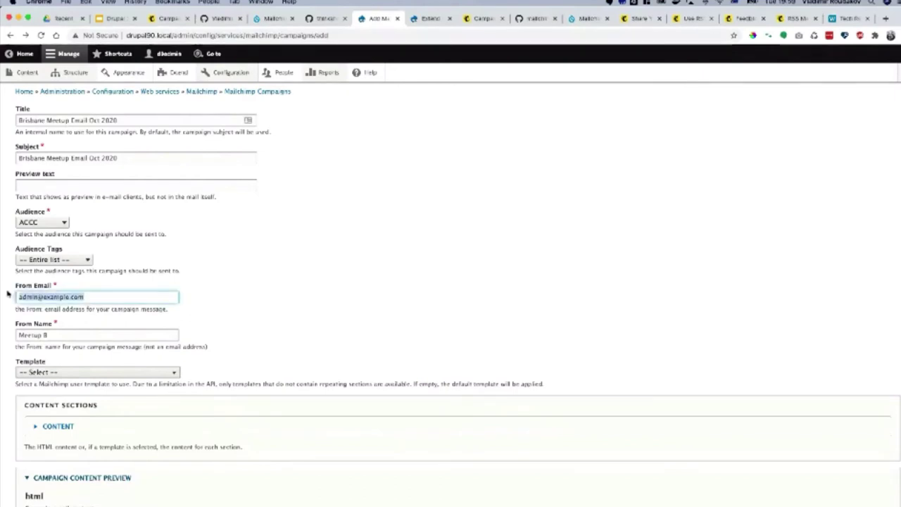
type("vladimir")
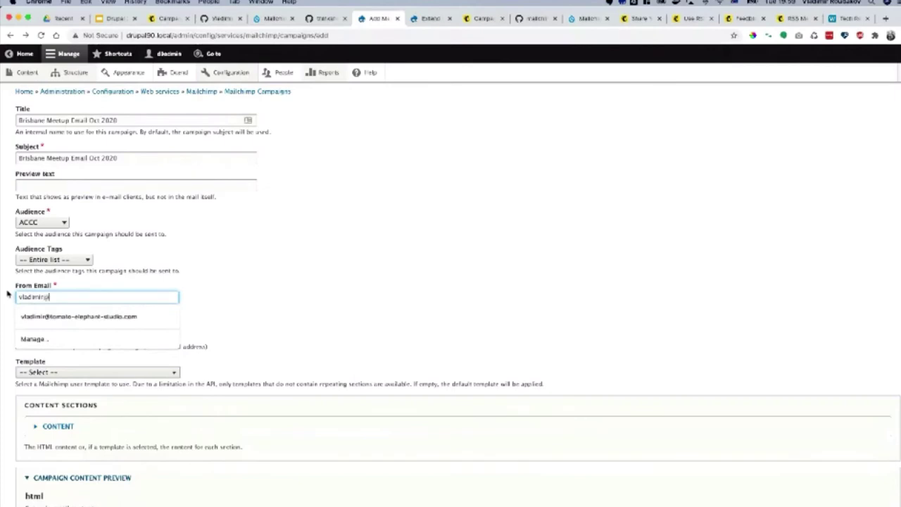
type("@")
key("Down")
key("Tab")
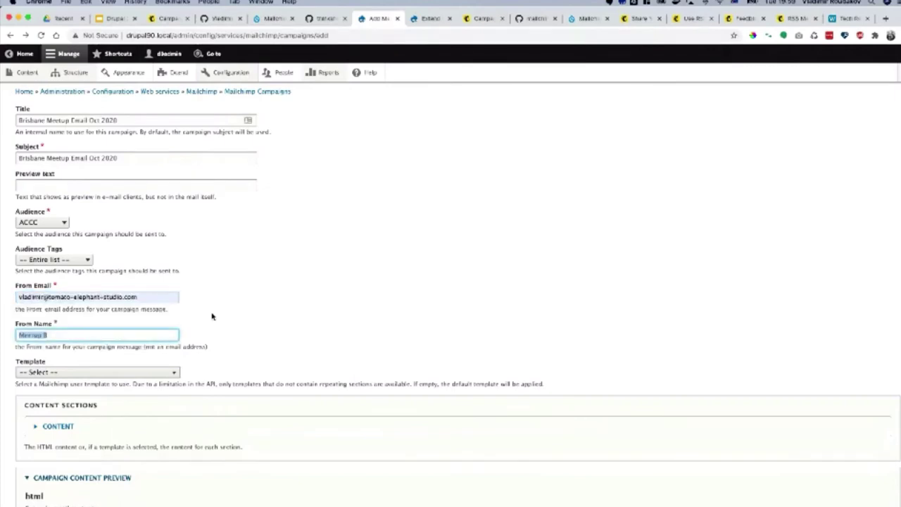
scroll(215, 319, "down", 2)
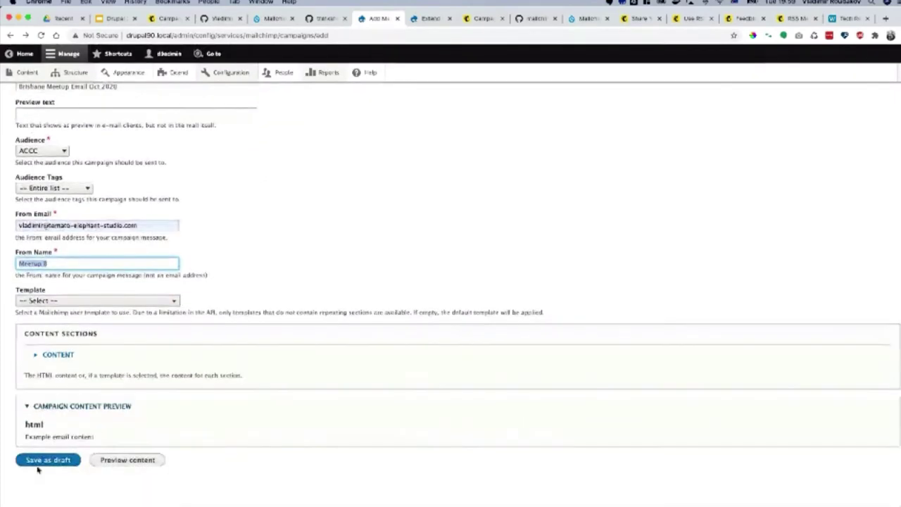
left_click(42, 461)
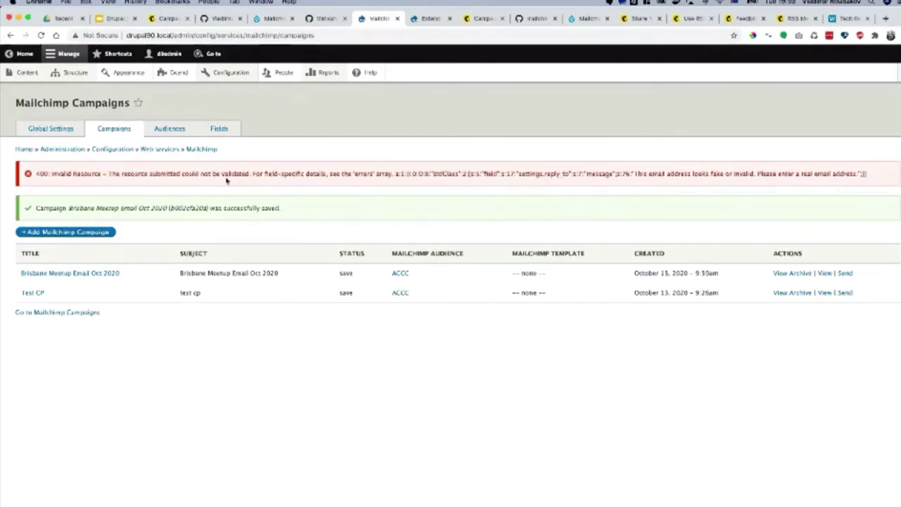
left_click_drag(634, 173, 857, 173)
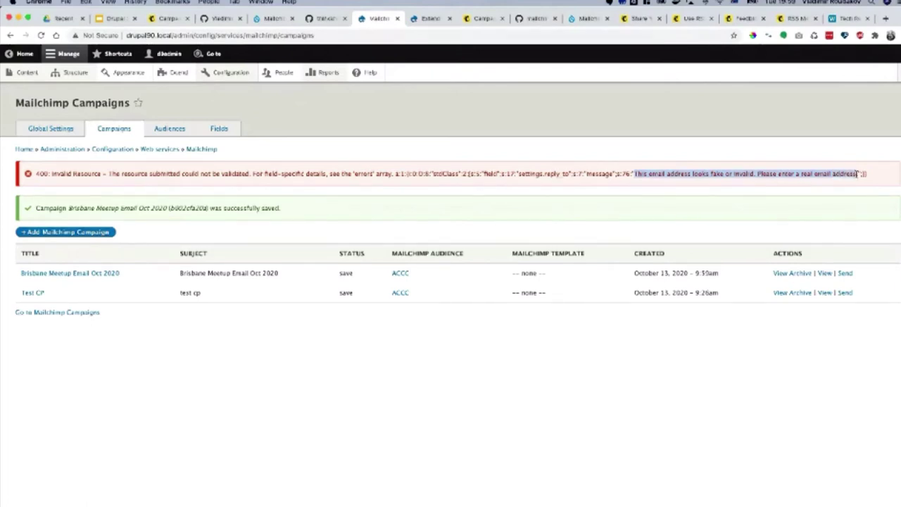
Switch to Mailchimp's Campaigns page, open the Brisbane Meetup Email Oct 2020 draft, and go to its content design.
left_click(471, 18)
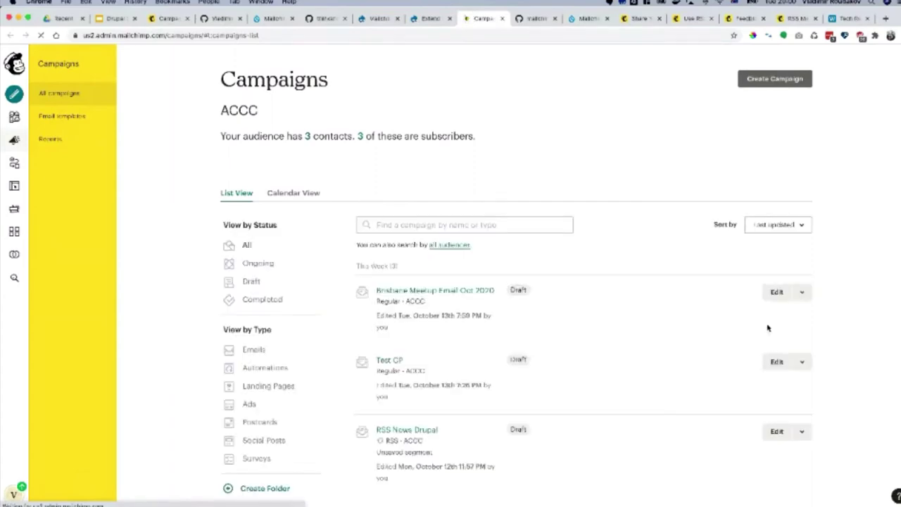
left_click(775, 294)
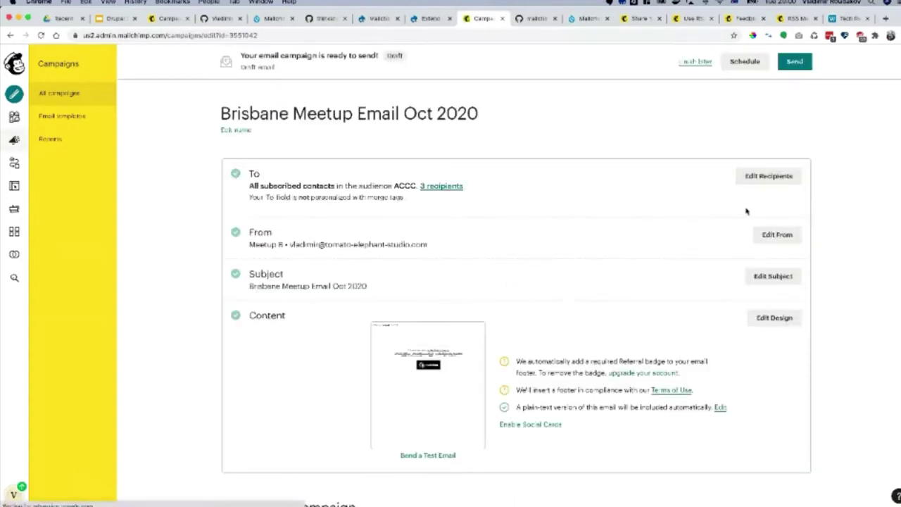
left_click(775, 319)
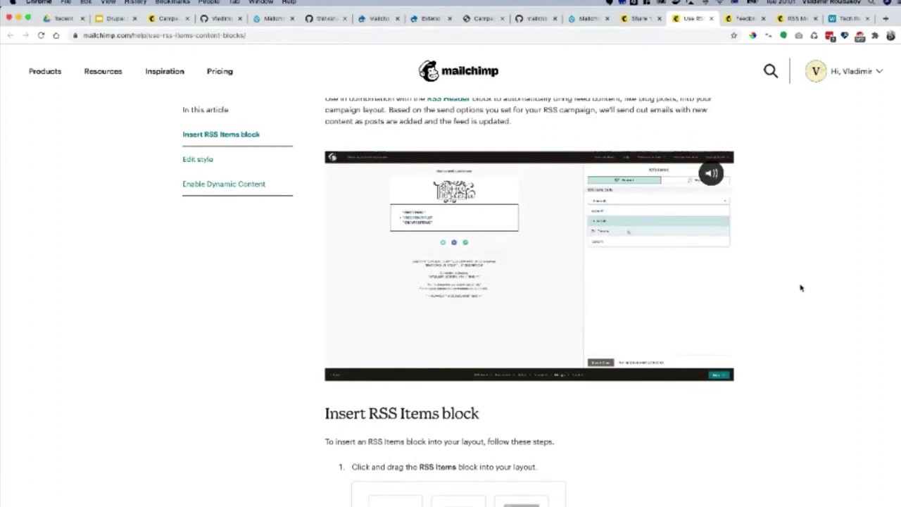
Enlarge Mailchimp's help article on RSS Items content blocks and examine its demonstration video.
key("super+equal")
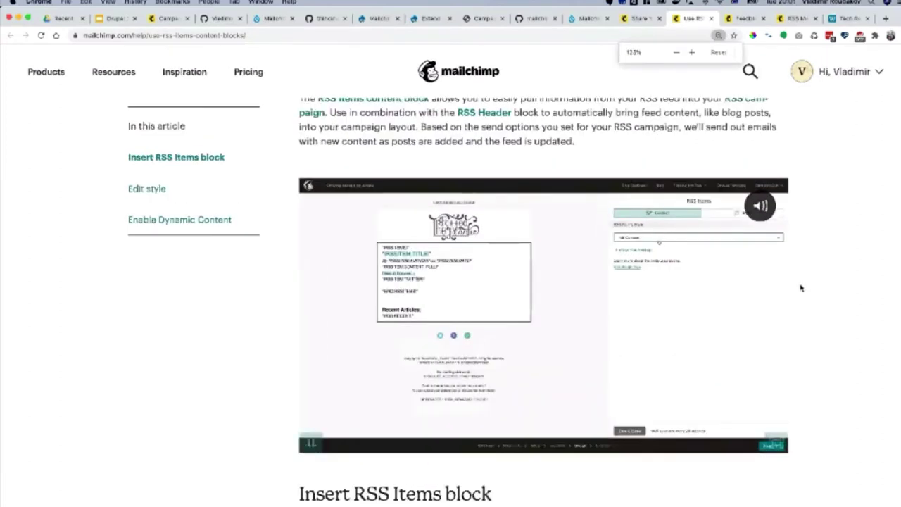
key("super+equal")
scroll(801, 287, "down", 5)
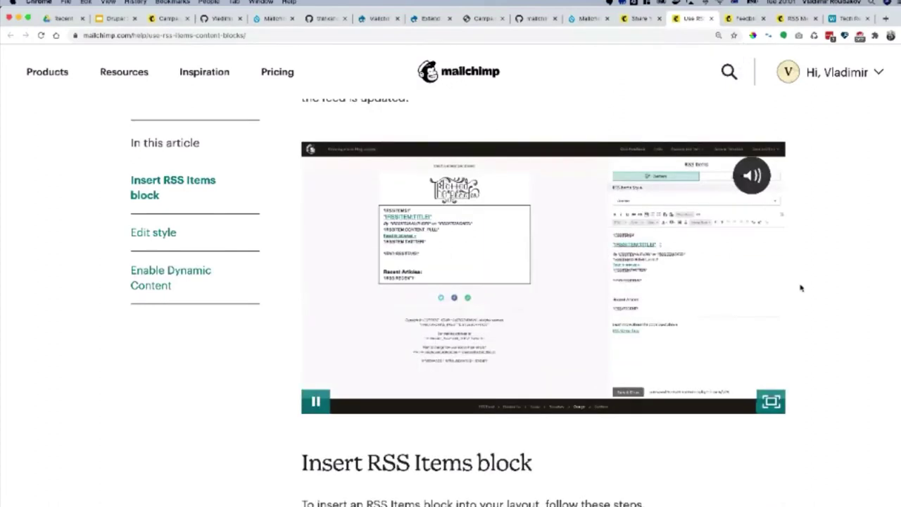
key("super+equal")
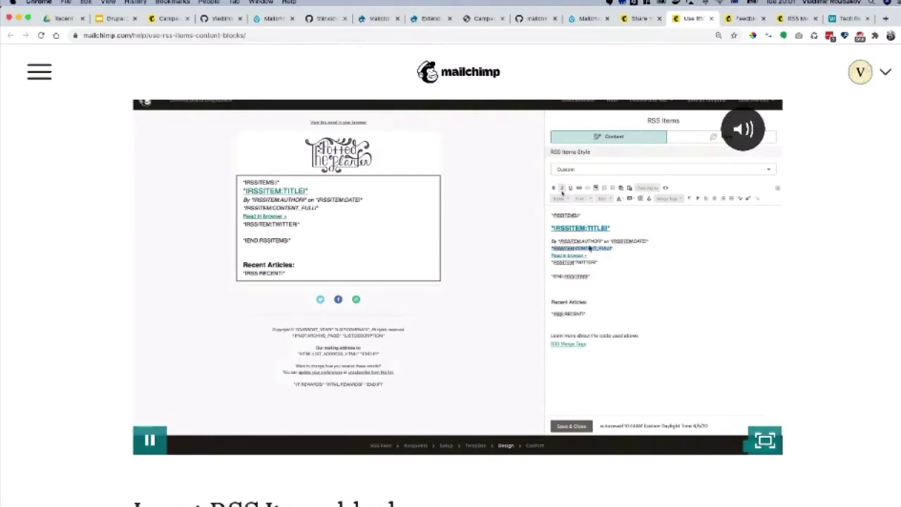
Visit the RSS blog-sharing help article, then examine the Brisbane Meetup campaign's HTML content and view and close Content Studio.
left_click(639, 19)
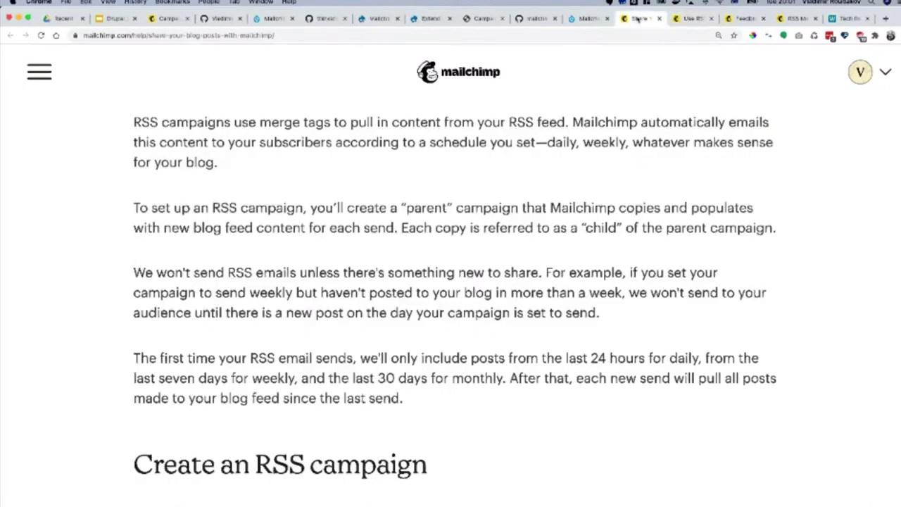
left_click(160, 19)
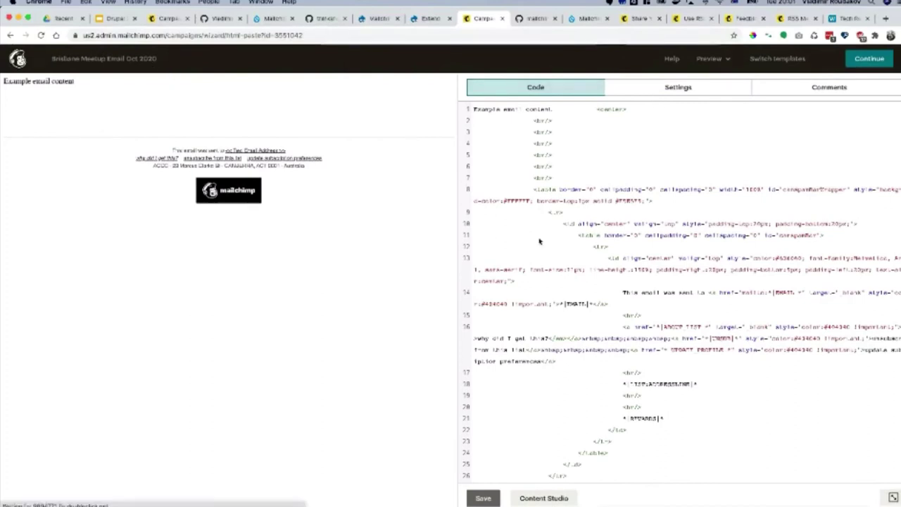
scroll(559, 289, "down", 3)
scroll(561, 291, "up", 3)
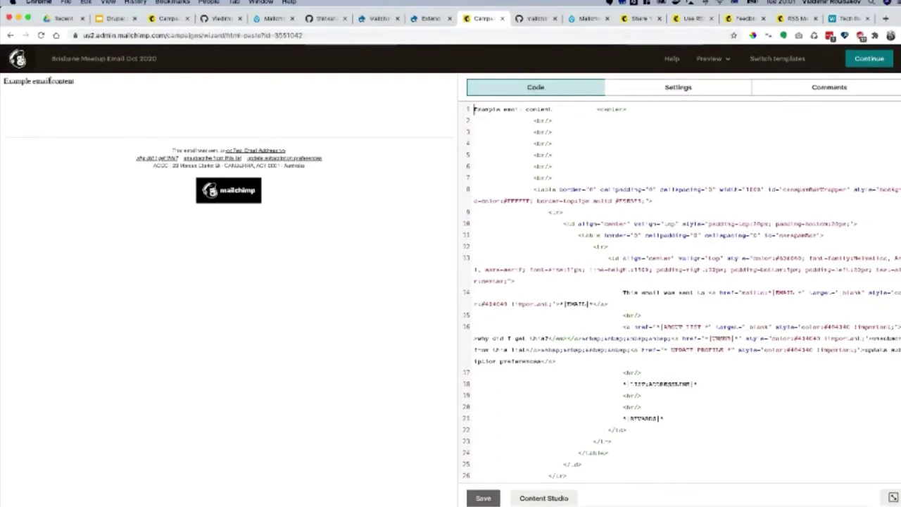
left_click_drag(74, 81, 5, 80)
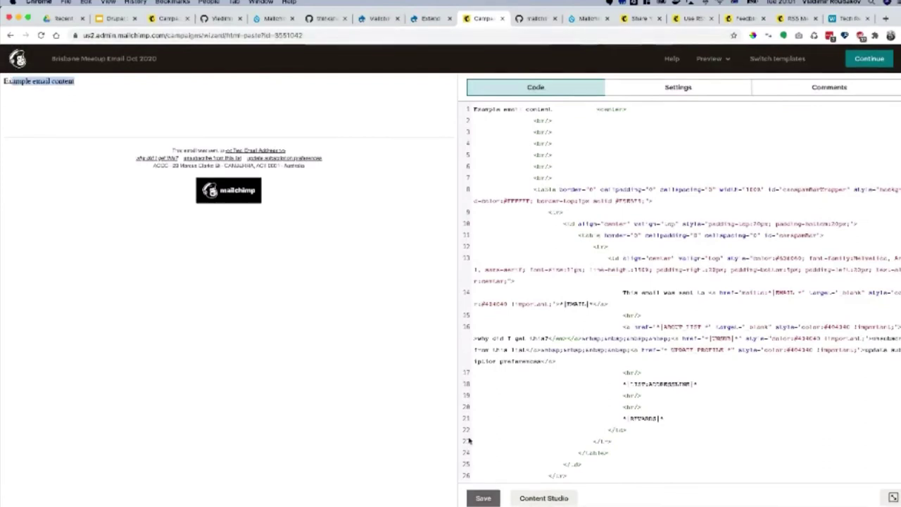
left_click(543, 499)
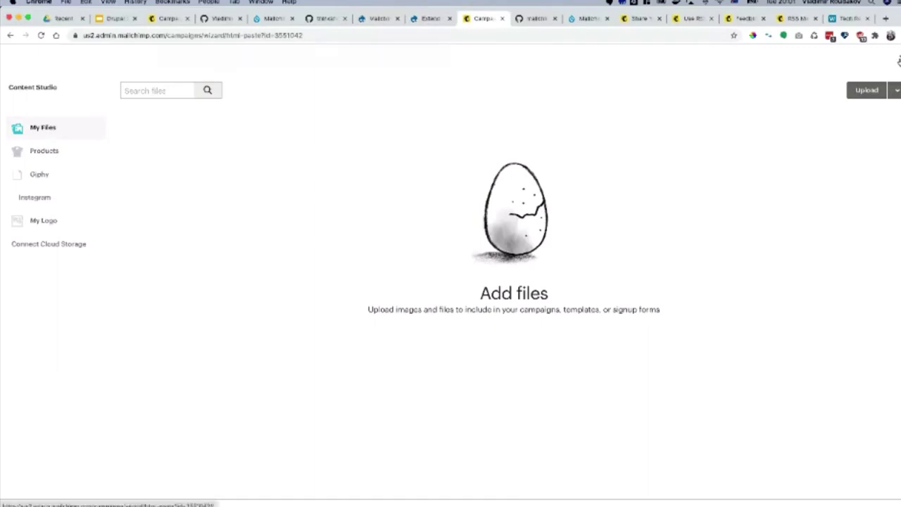
left_click(898, 61)
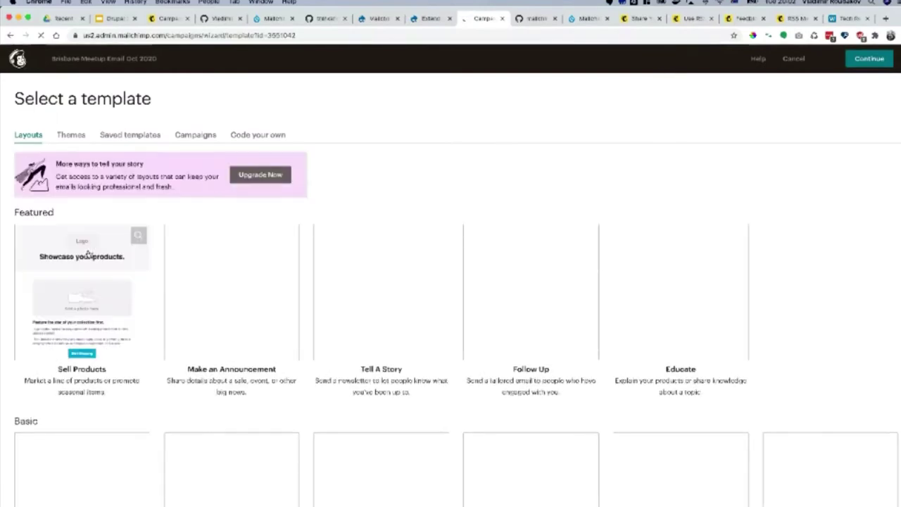
Apply the Basic 1 Column layout as the Brisbane Meetup campaign's template.
scroll(105, 296, "down", 3)
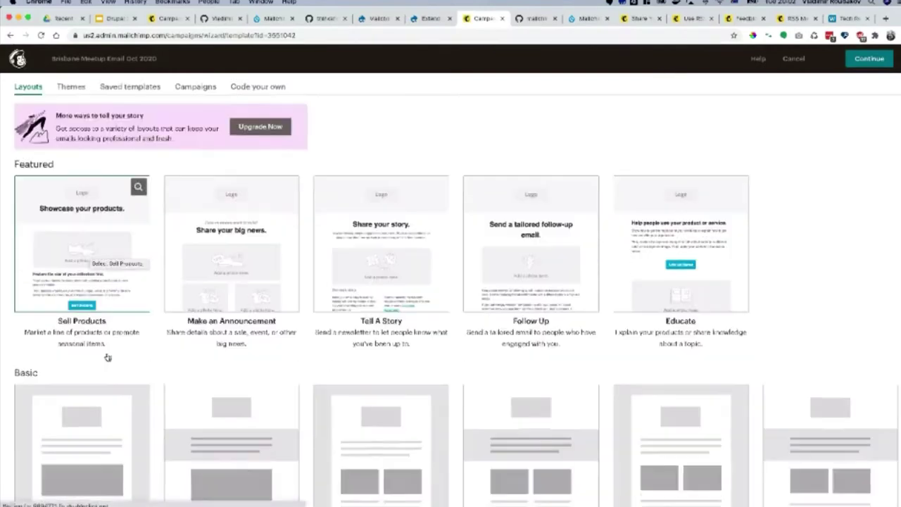
left_click(114, 370)
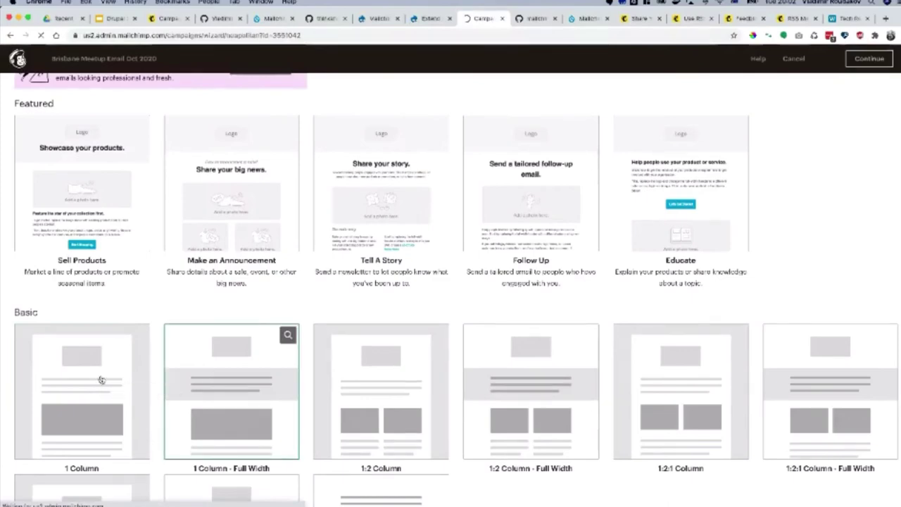
scroll(100, 379, "down", 3)
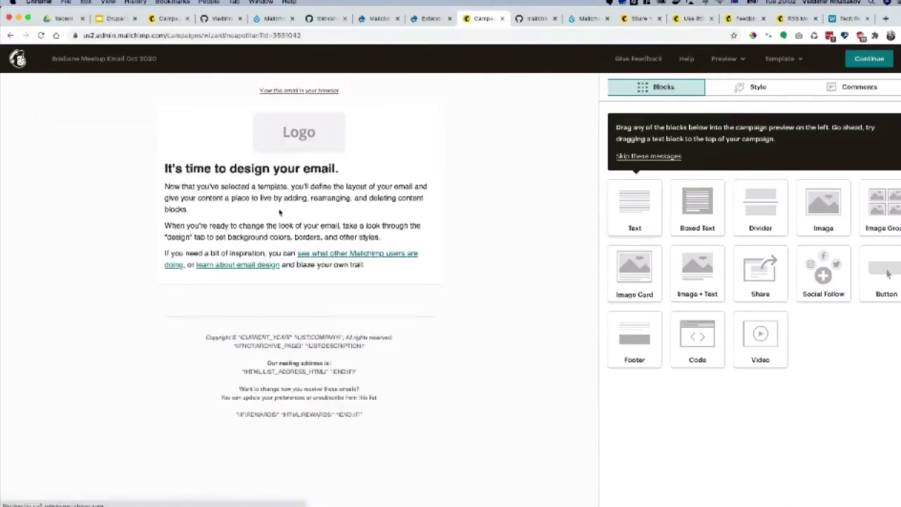
Open the "It's time to design your email" text block for editing and view the available merge tags.
mouse_move(303, 201)
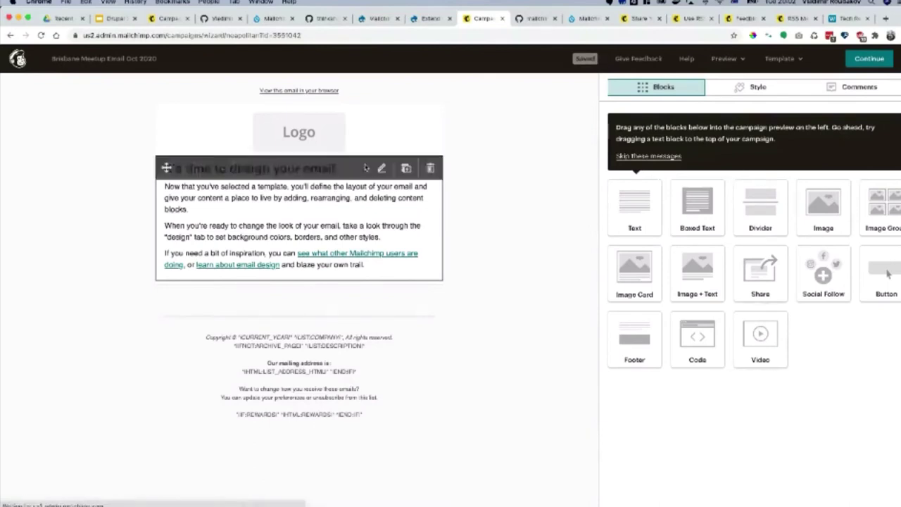
left_click(382, 170)
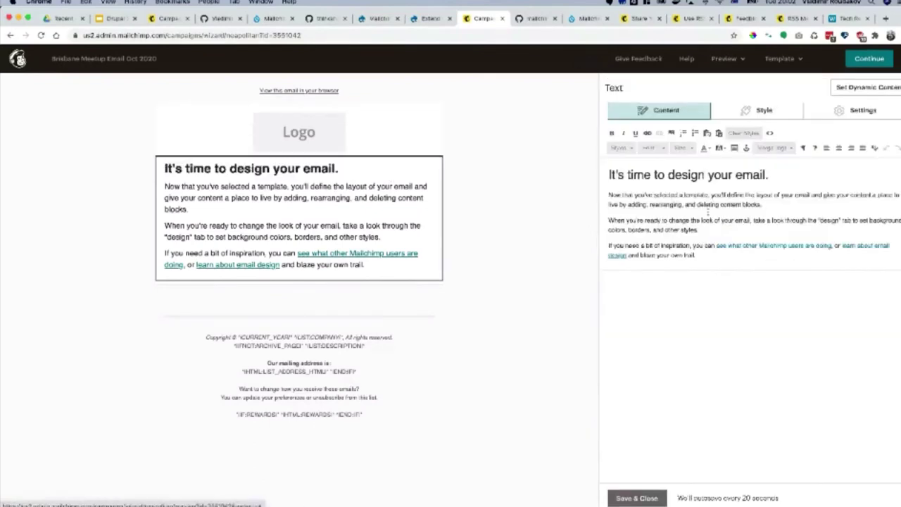
left_click(769, 204)
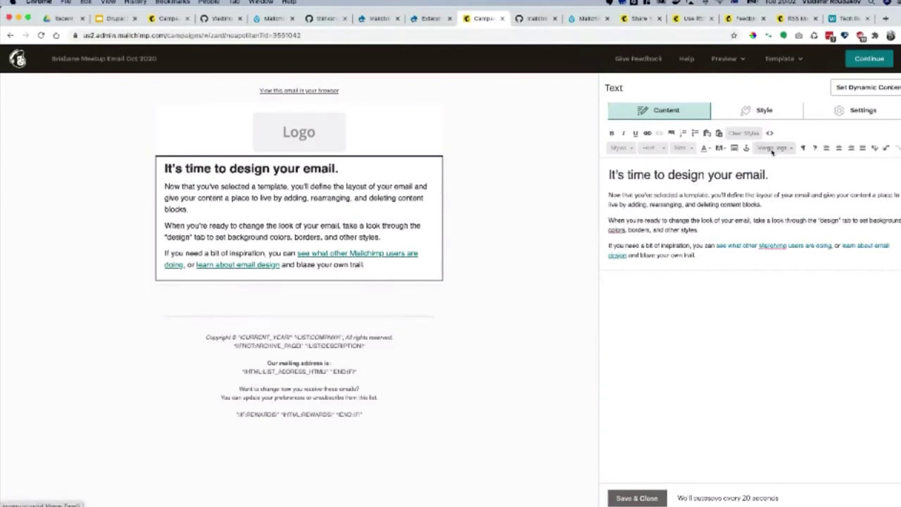
left_click(773, 150)
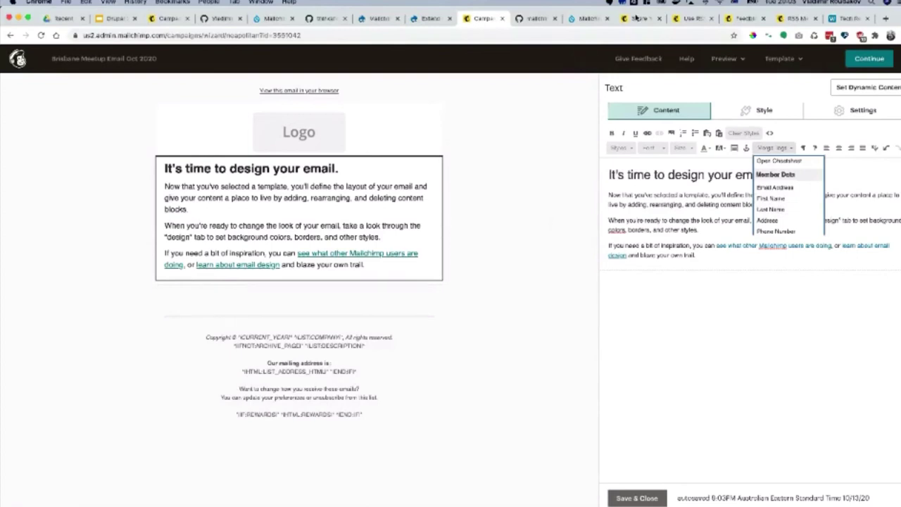
Review the demonstration video in the RSS Items content blocks article, then look through Mailchimp's list of campaigns.
left_click(688, 19)
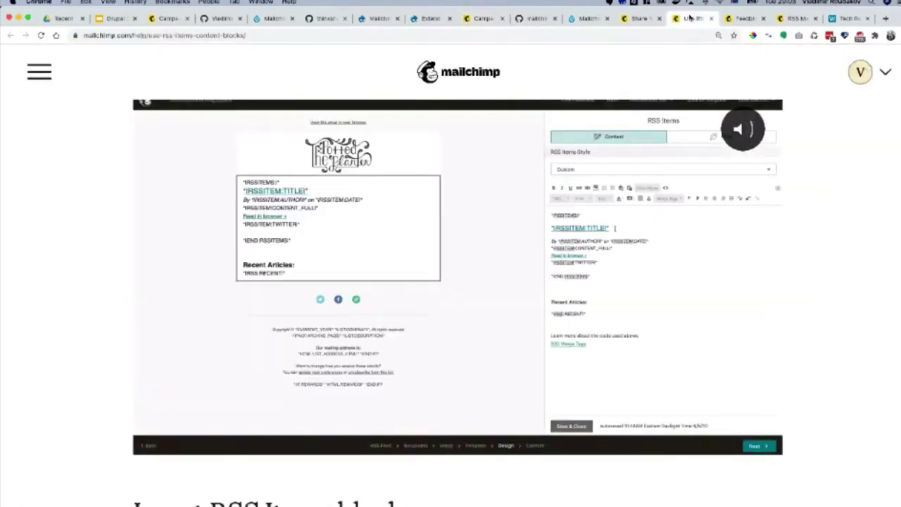
left_click(484, 18)
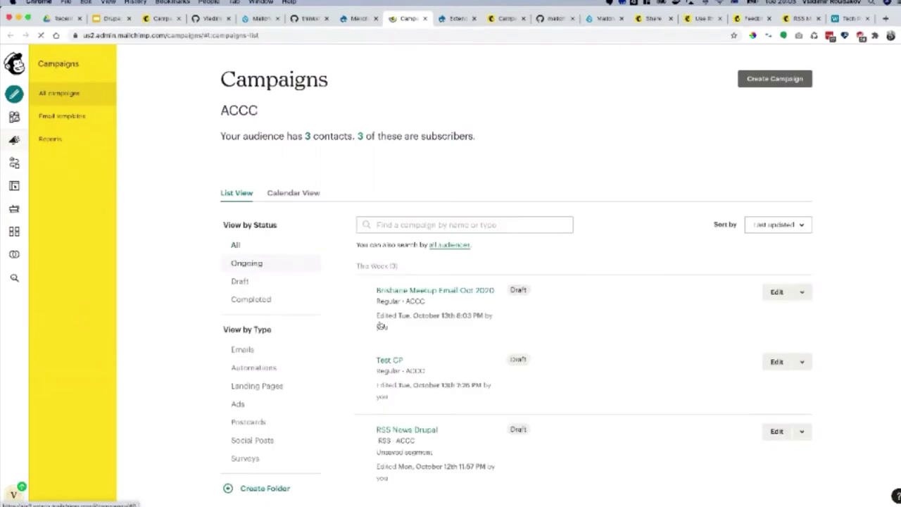
scroll(381, 326, "down", 2)
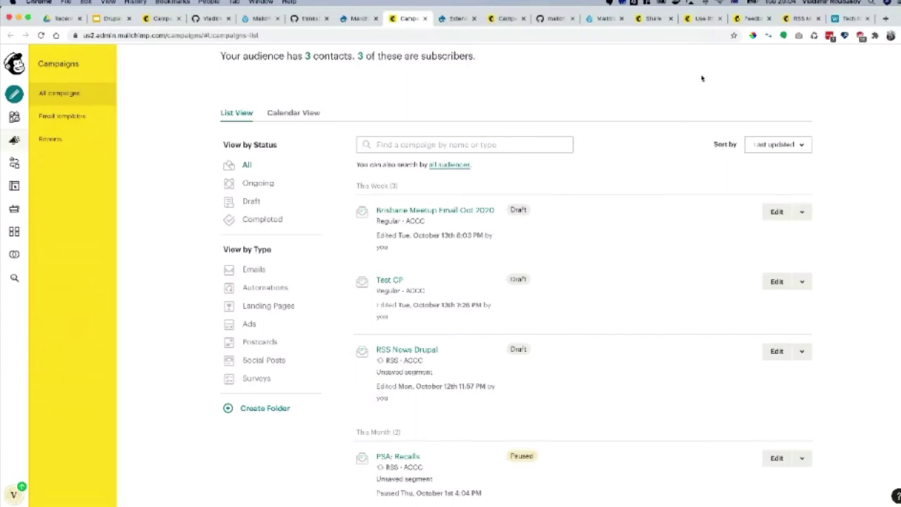
Examine the channel tags in Mailchimp's feedblock RSS merge tags article, highlighting the feed address and category part of the example tag.
left_click(745, 20)
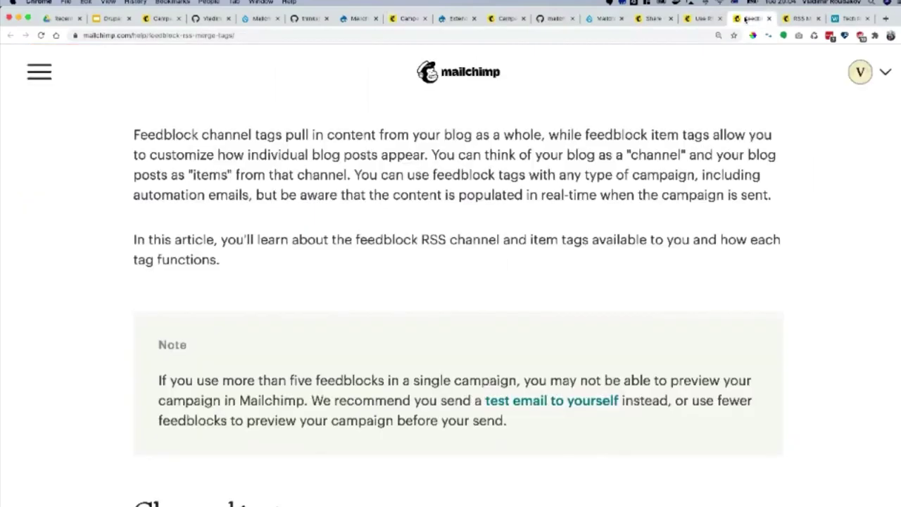
key("super+minus")
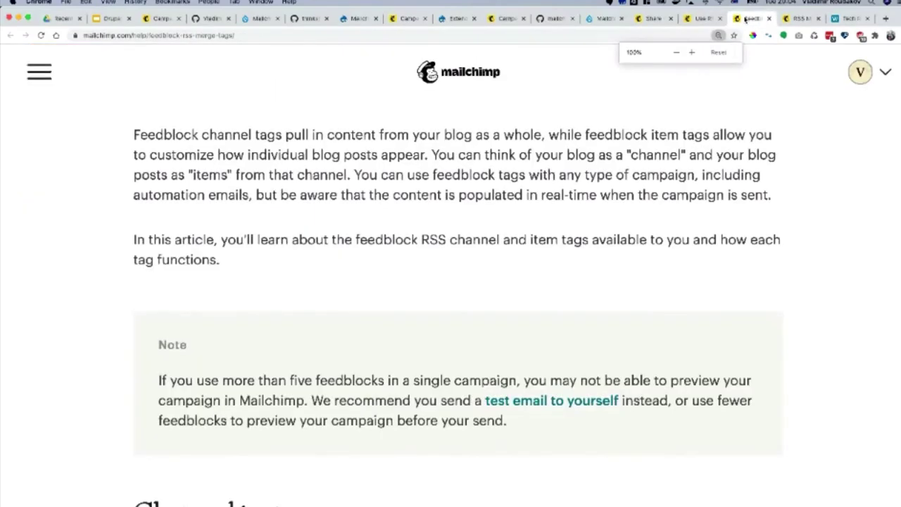
scroll(594, 278, "down", 2)
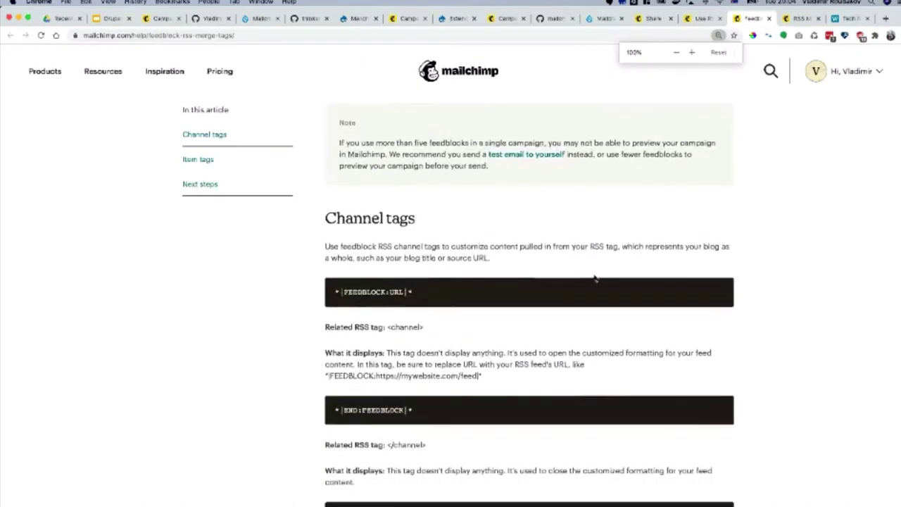
scroll(371, 290, "down", 10)
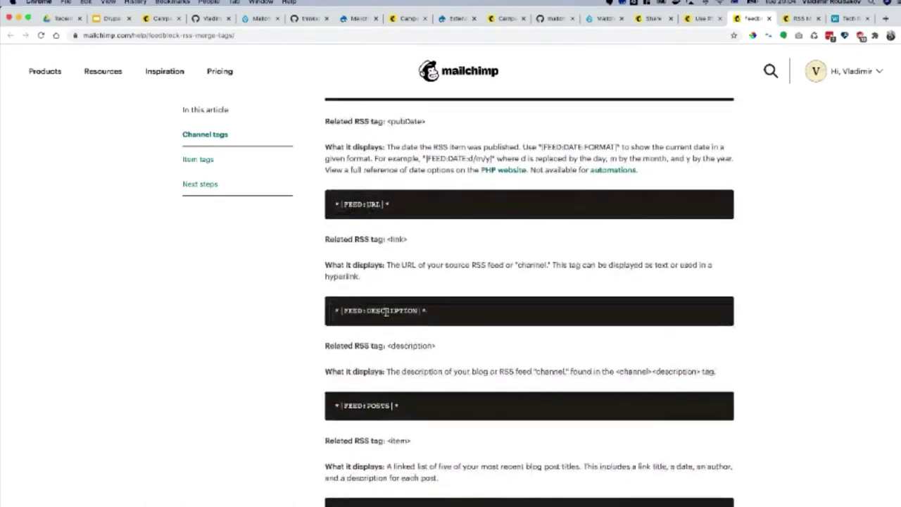
scroll(384, 231, "down", 7)
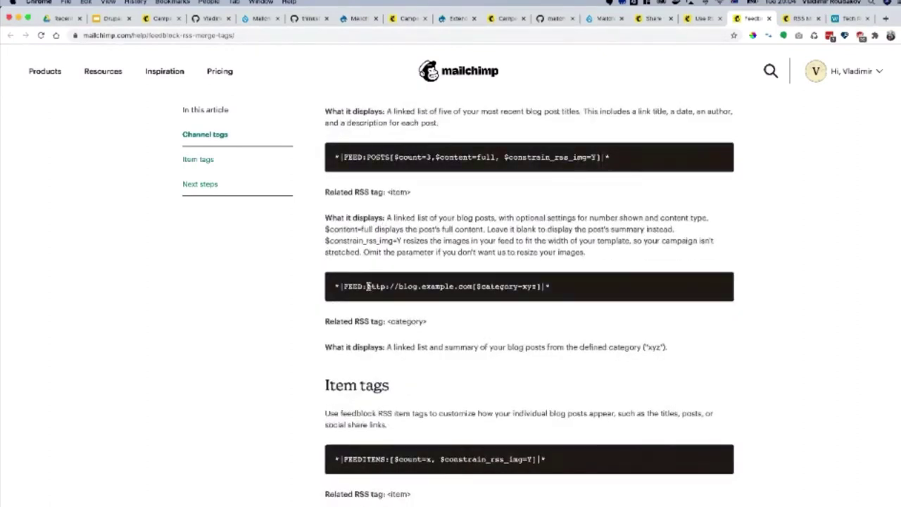
left_click_drag(367, 286, 537, 287)
left_click(561, 320)
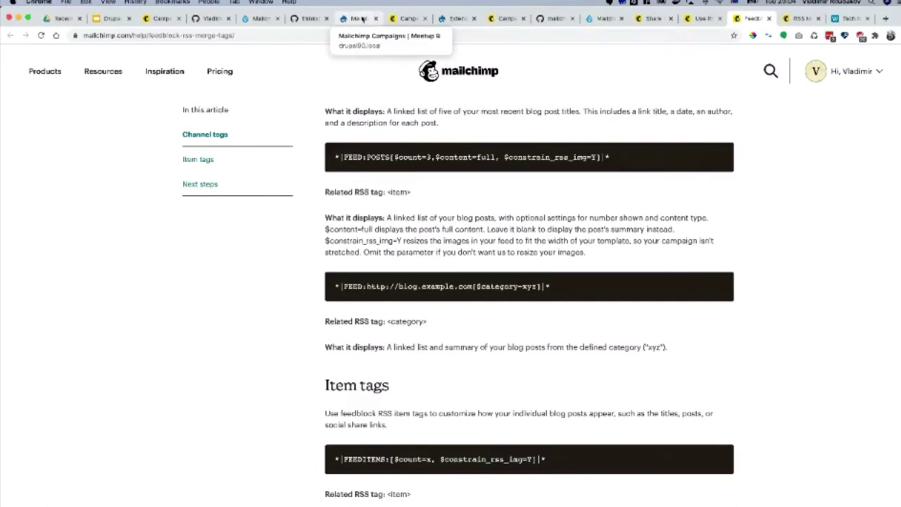
Revisit the Mailchimp campaigns list, then examine the API methods and endpoints in the official mailchimp-marketing-php GitHub repository.
left_click(406, 19)
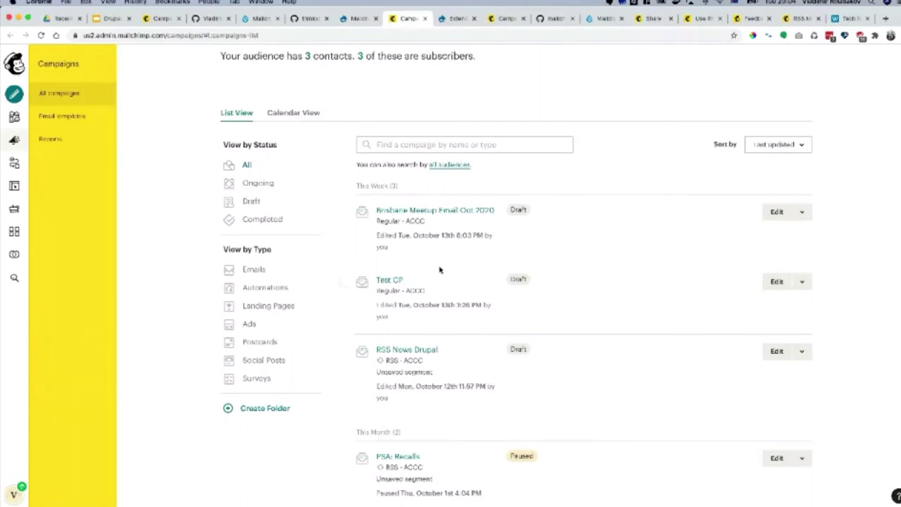
scroll(439, 267, "down", 1)
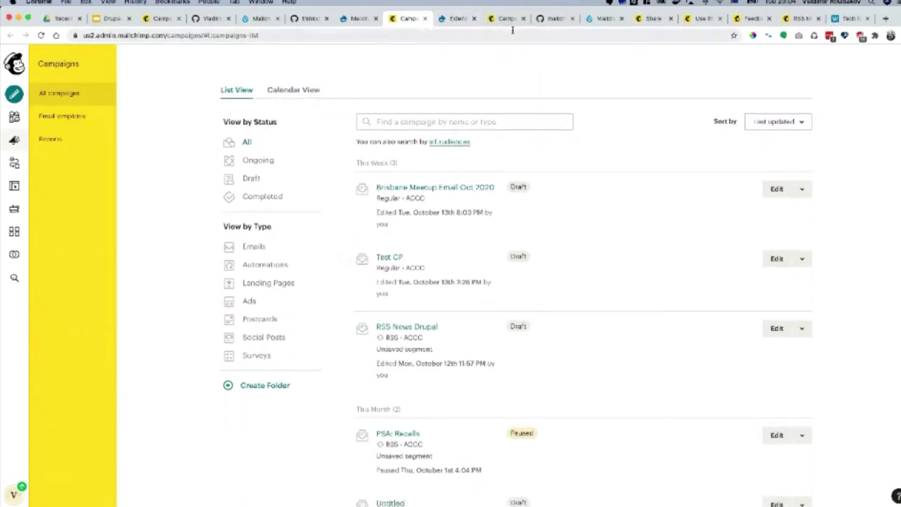
left_click(543, 23)
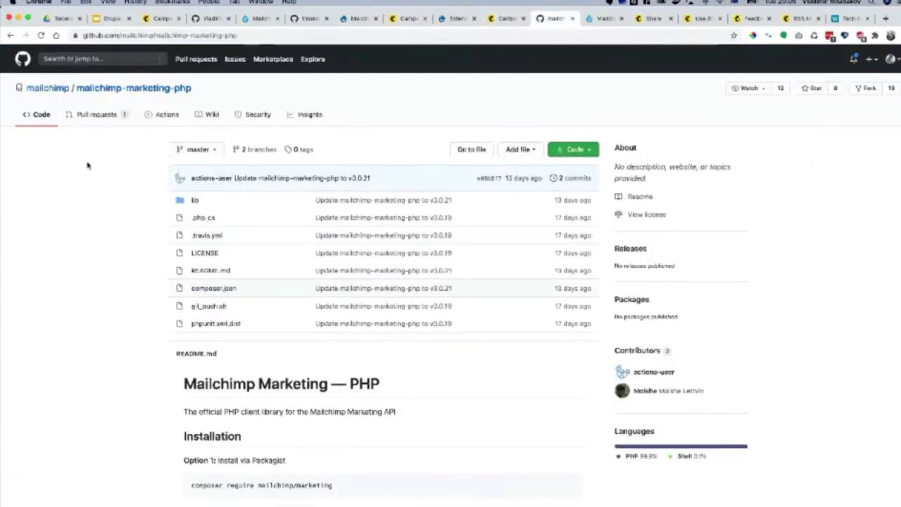
scroll(87, 165, "down", 20)
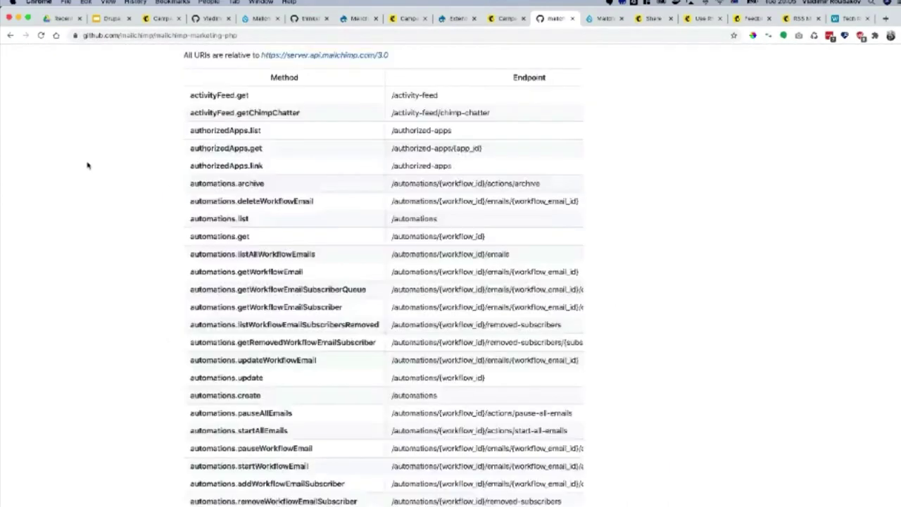
scroll(87, 166, "down", 3)
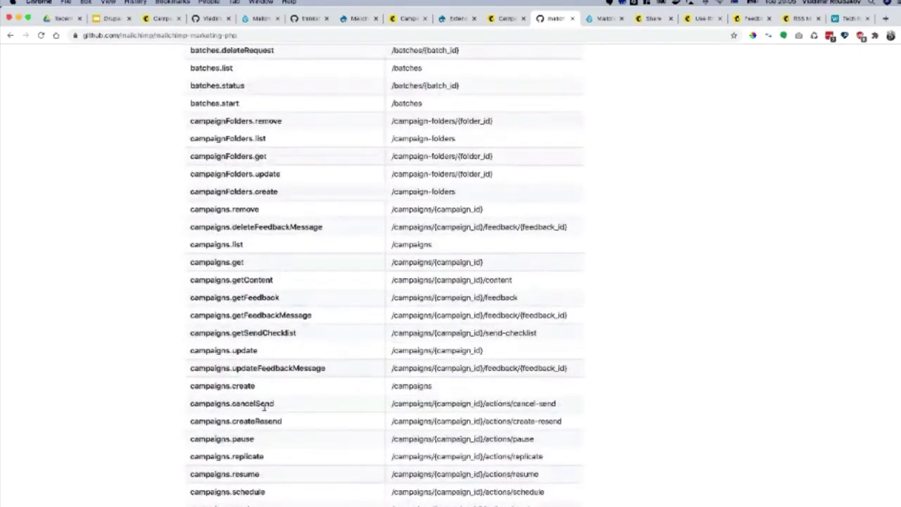
scroll(895, 205, "up", 1)
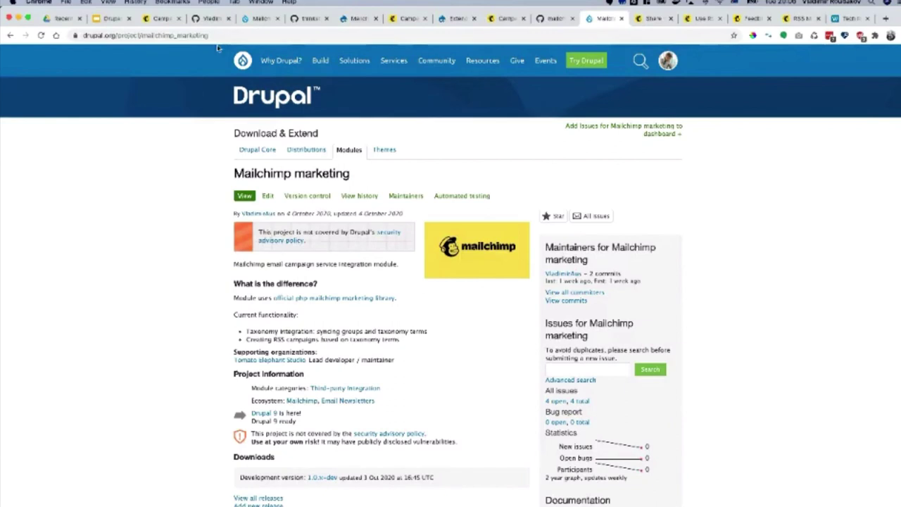
Compare the thinkshout mailchimp-api-php library and Drupal's Mailchimp module with the official PHP library and the Mailchimp marketing module.
left_click(304, 19)
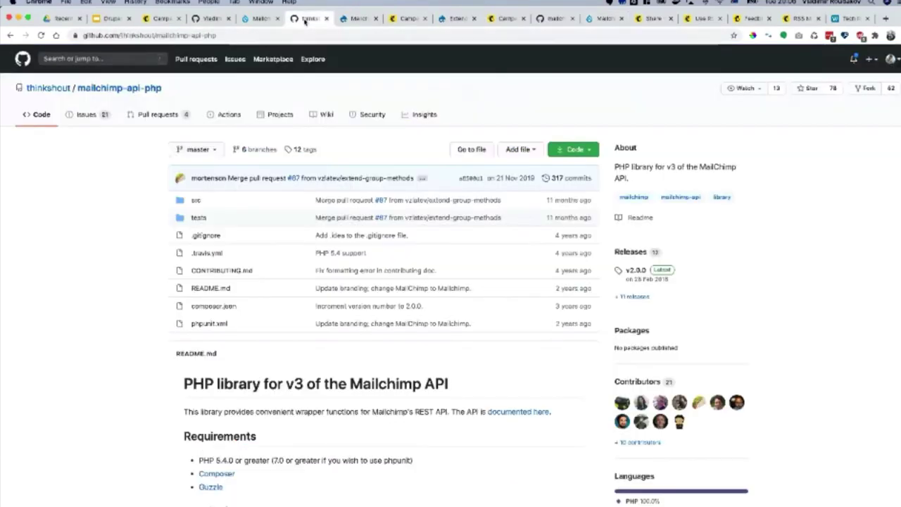
left_click(350, 21)
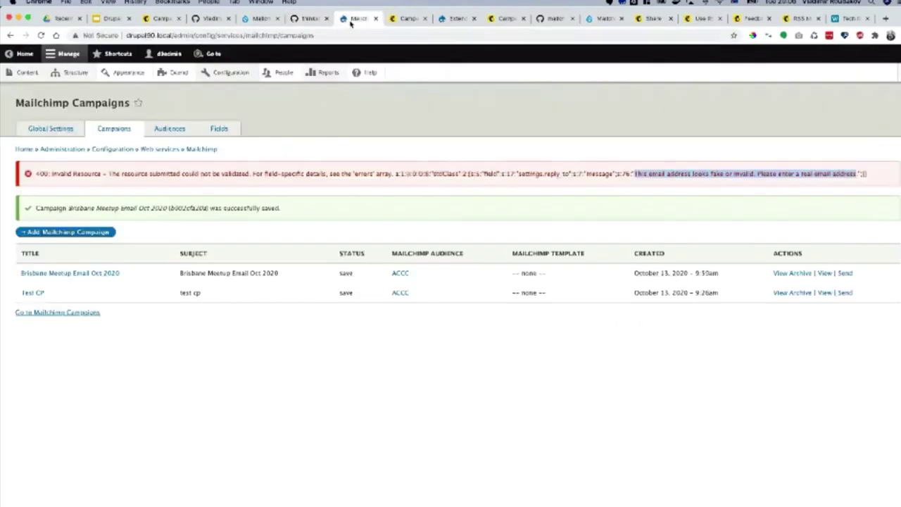
left_click(261, 19)
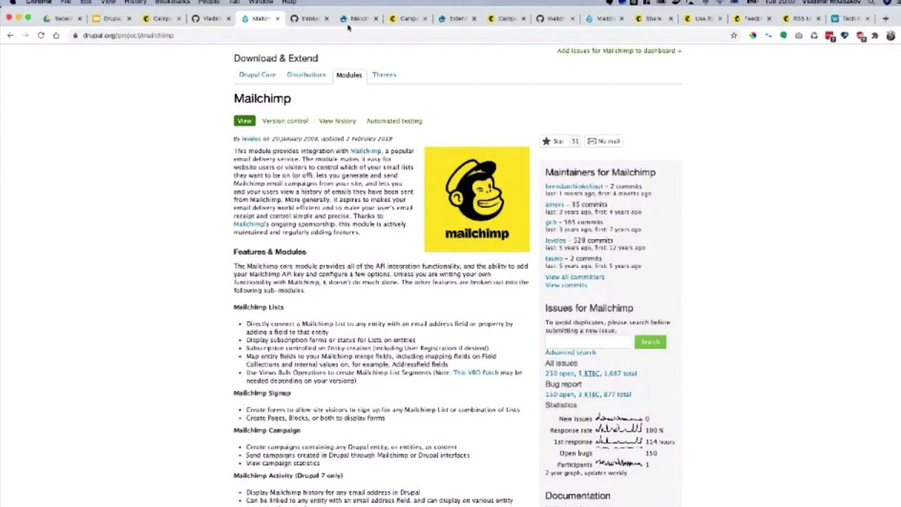
left_click(552, 21)
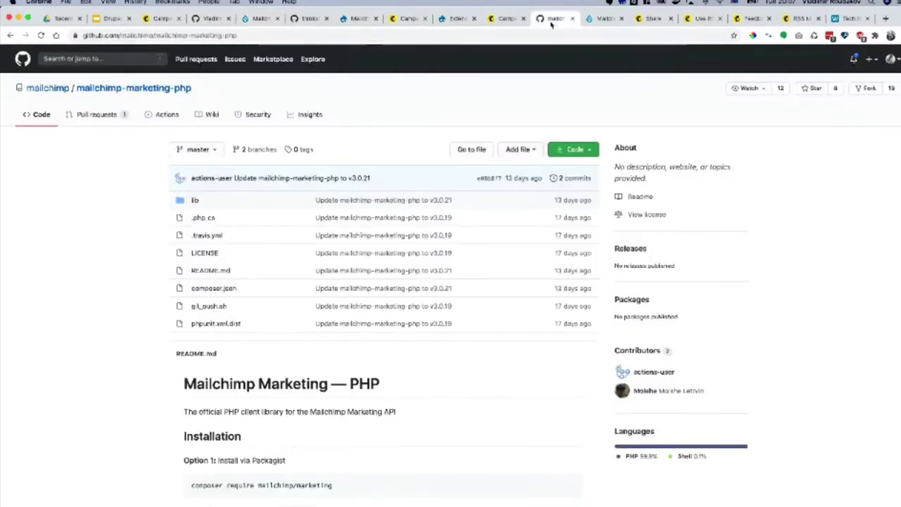
left_click(598, 21)
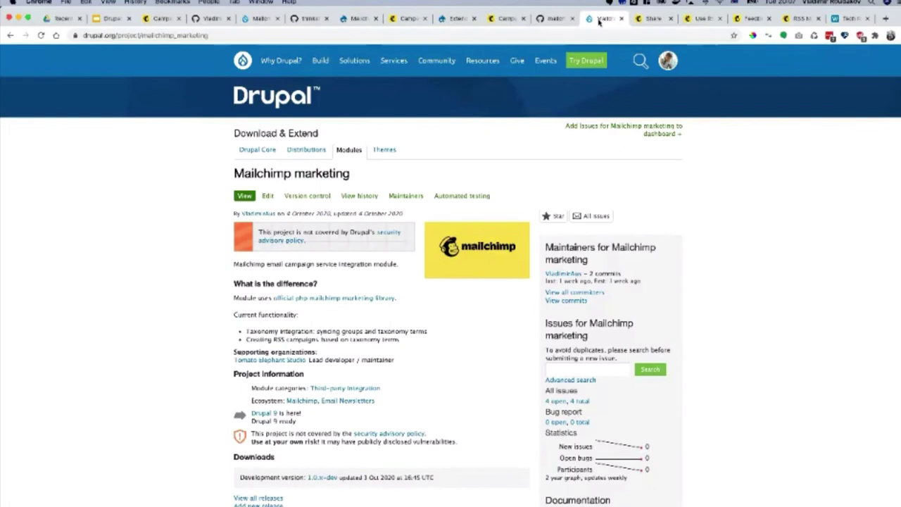
In the presenter's fork of mailchimp-marketing-php, go to the lists.getAllLists example and highlight its code and the fork's base address.
left_click(204, 21)
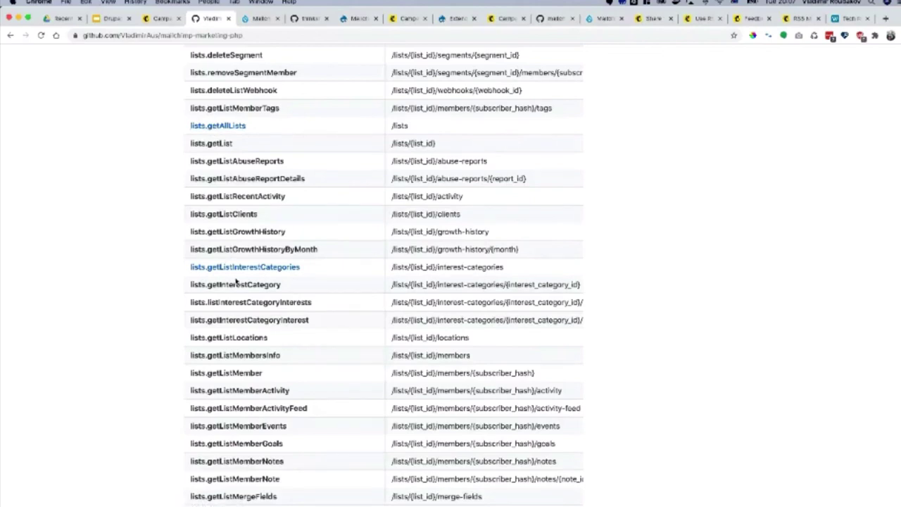
left_click(211, 130)
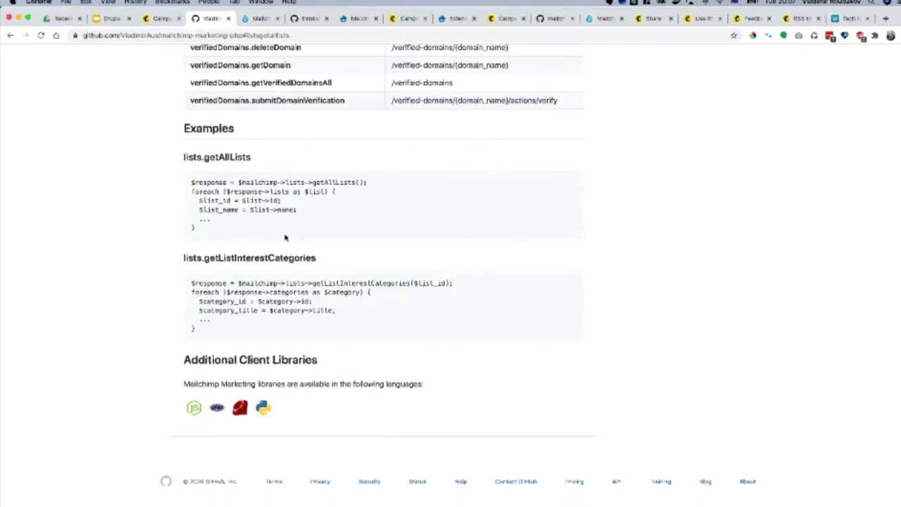
left_click_drag(203, 228, 188, 181)
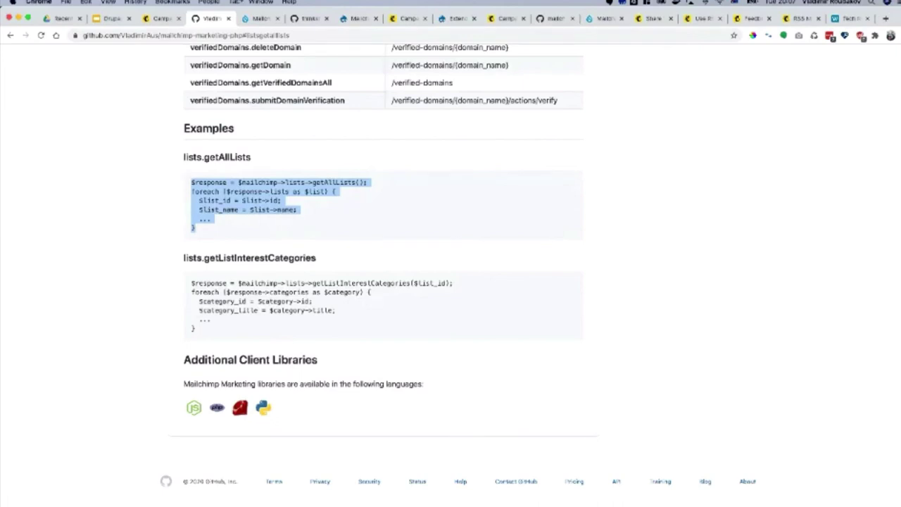
left_click(131, 31)
left_click_drag(130, 32, 58, 32)
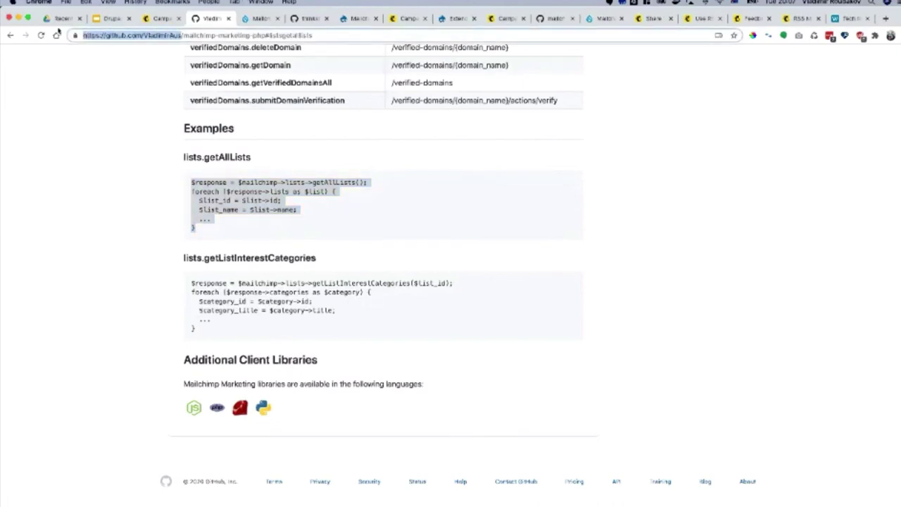